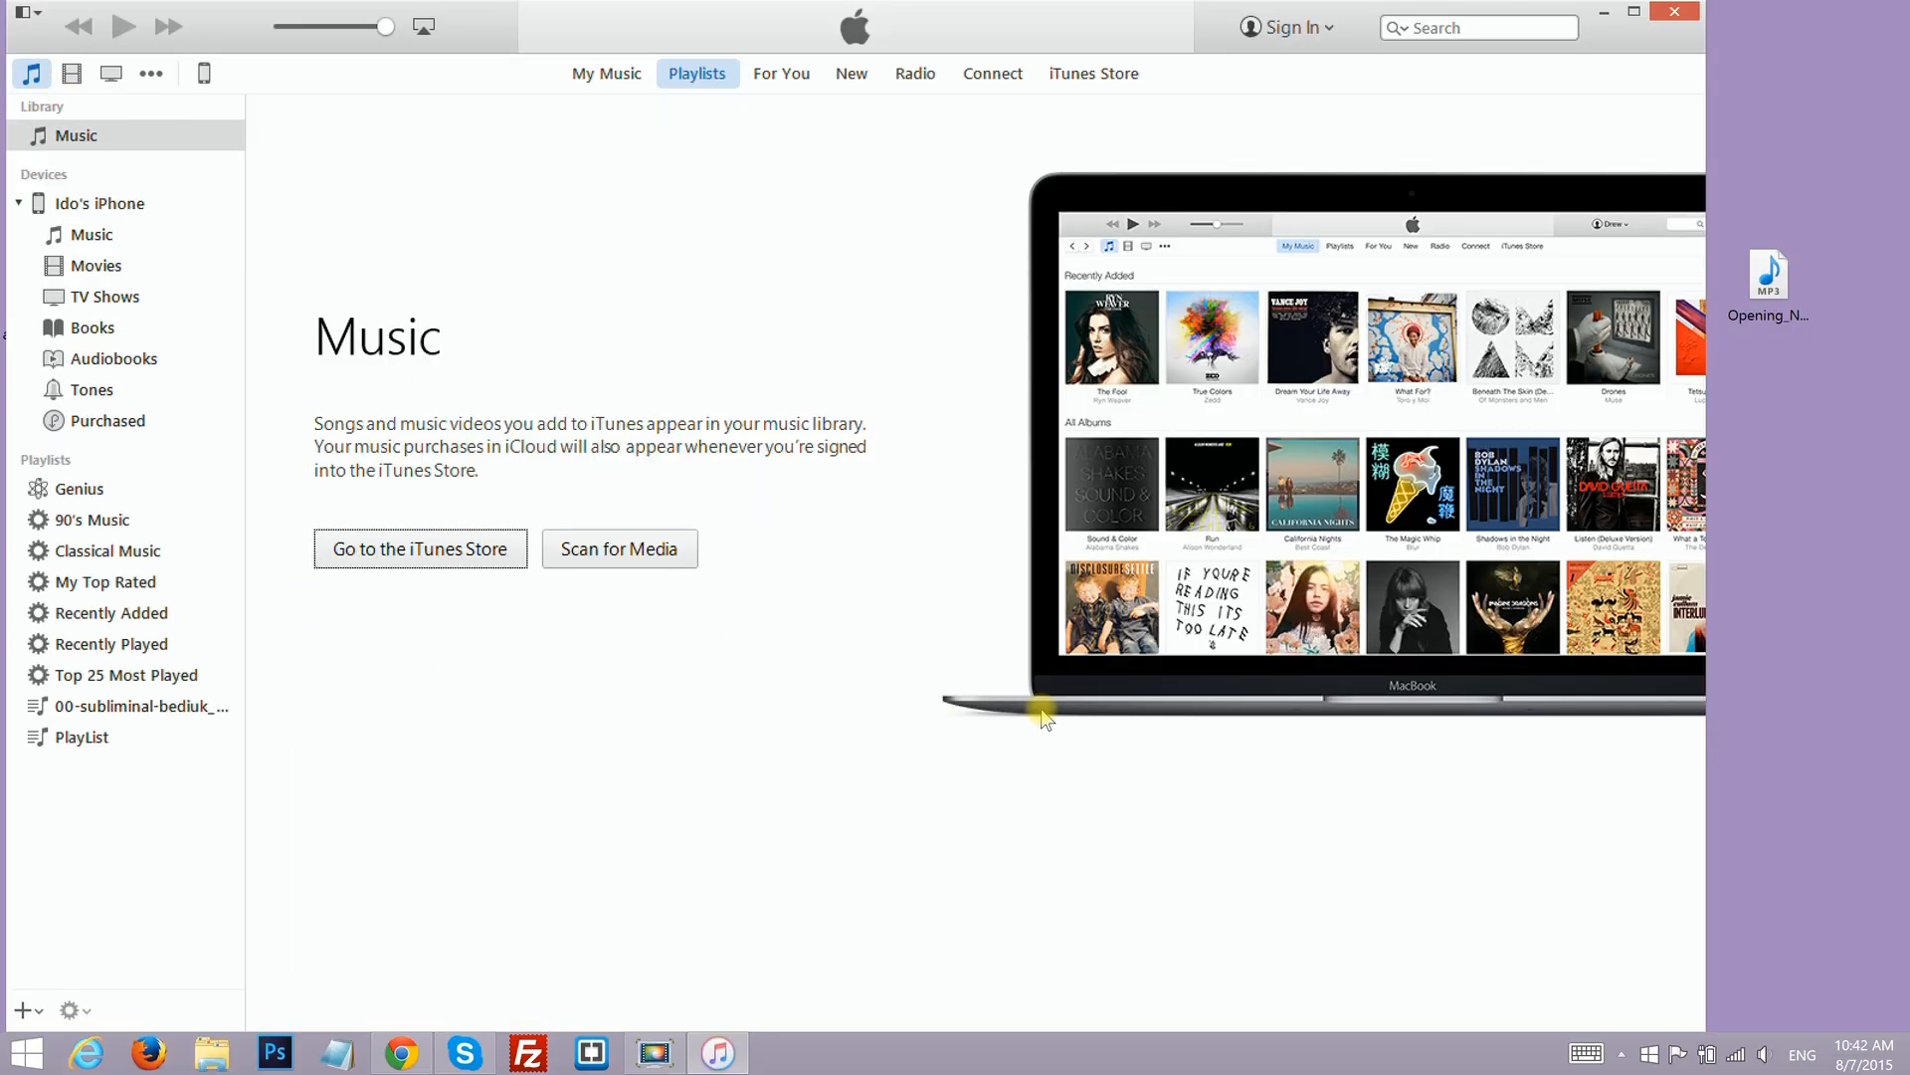
# - Add the Opening Night MP3 to the library and bring up its Get Info window
pyautogui.moveTo(1776, 306); pyautogui.dragTo(714, 298)
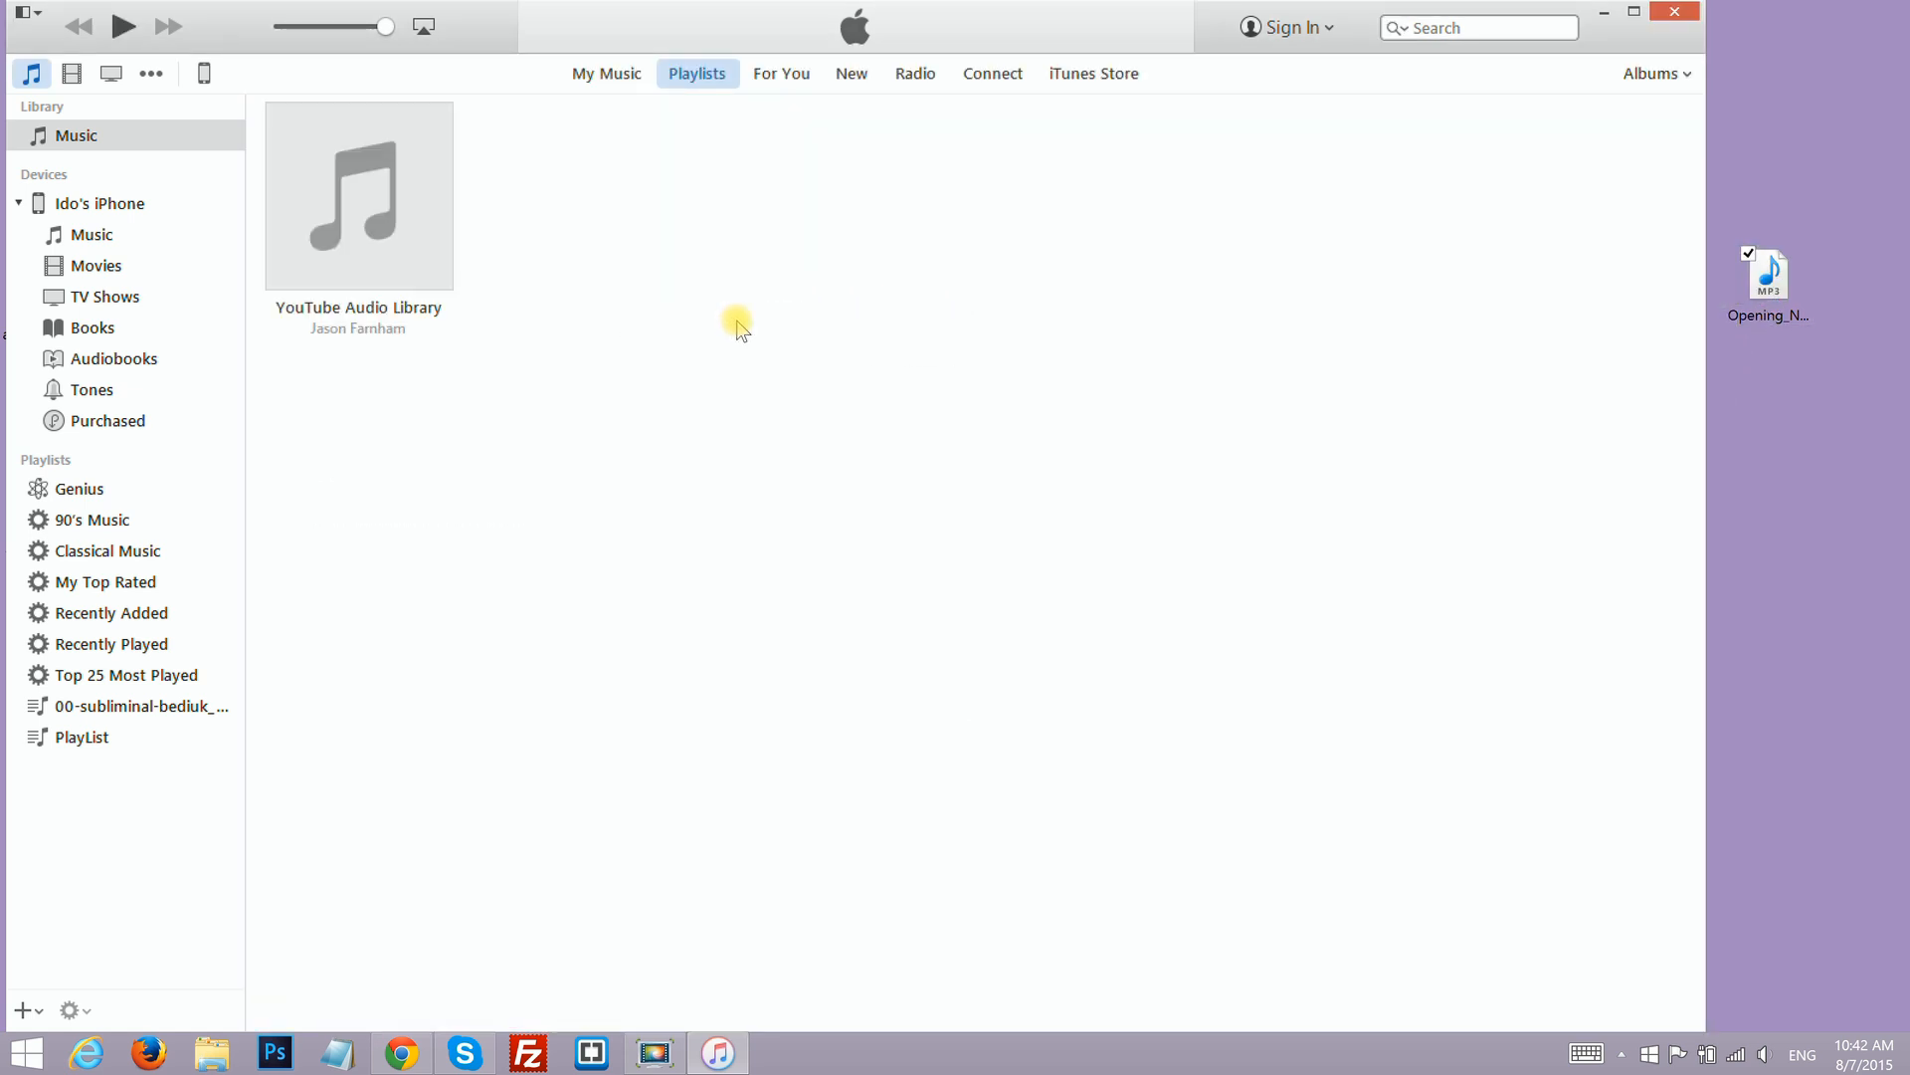
pyautogui.click(400, 239)
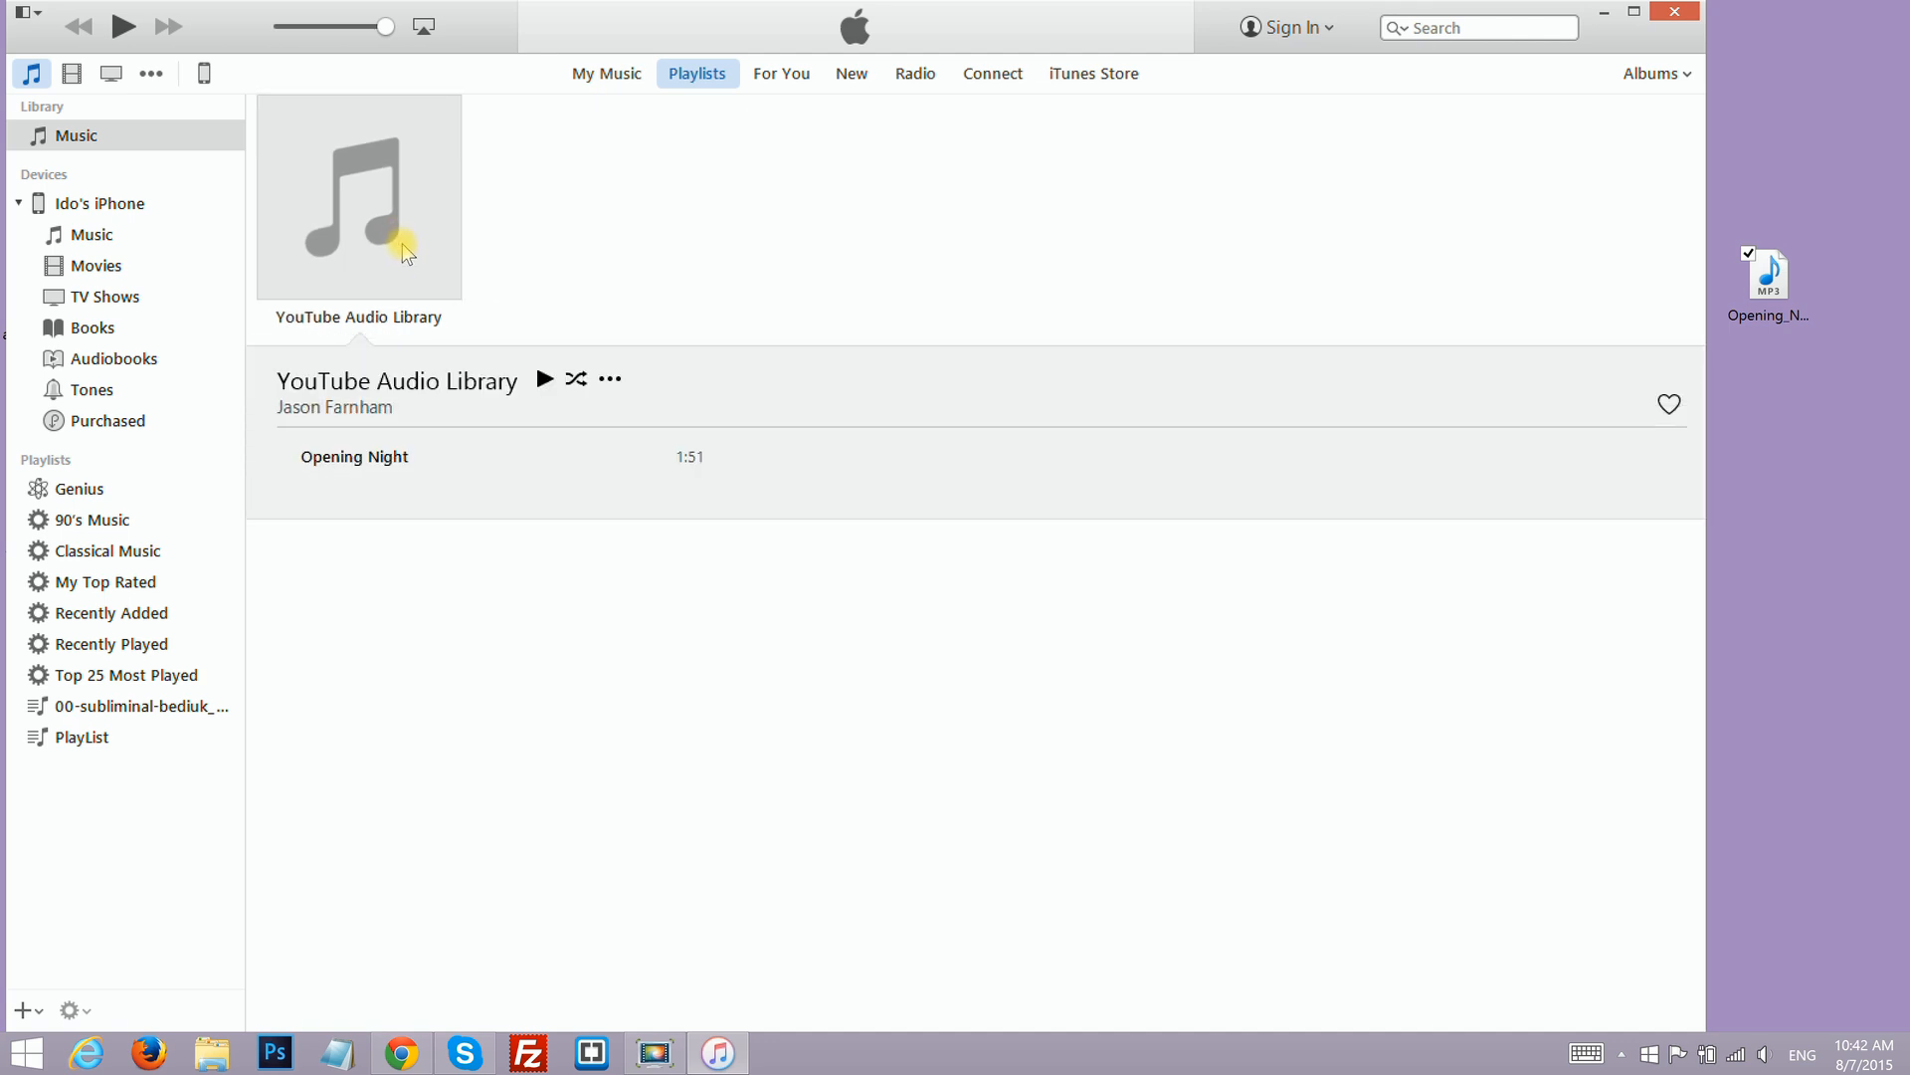
pyautogui.rightClick(385, 464)
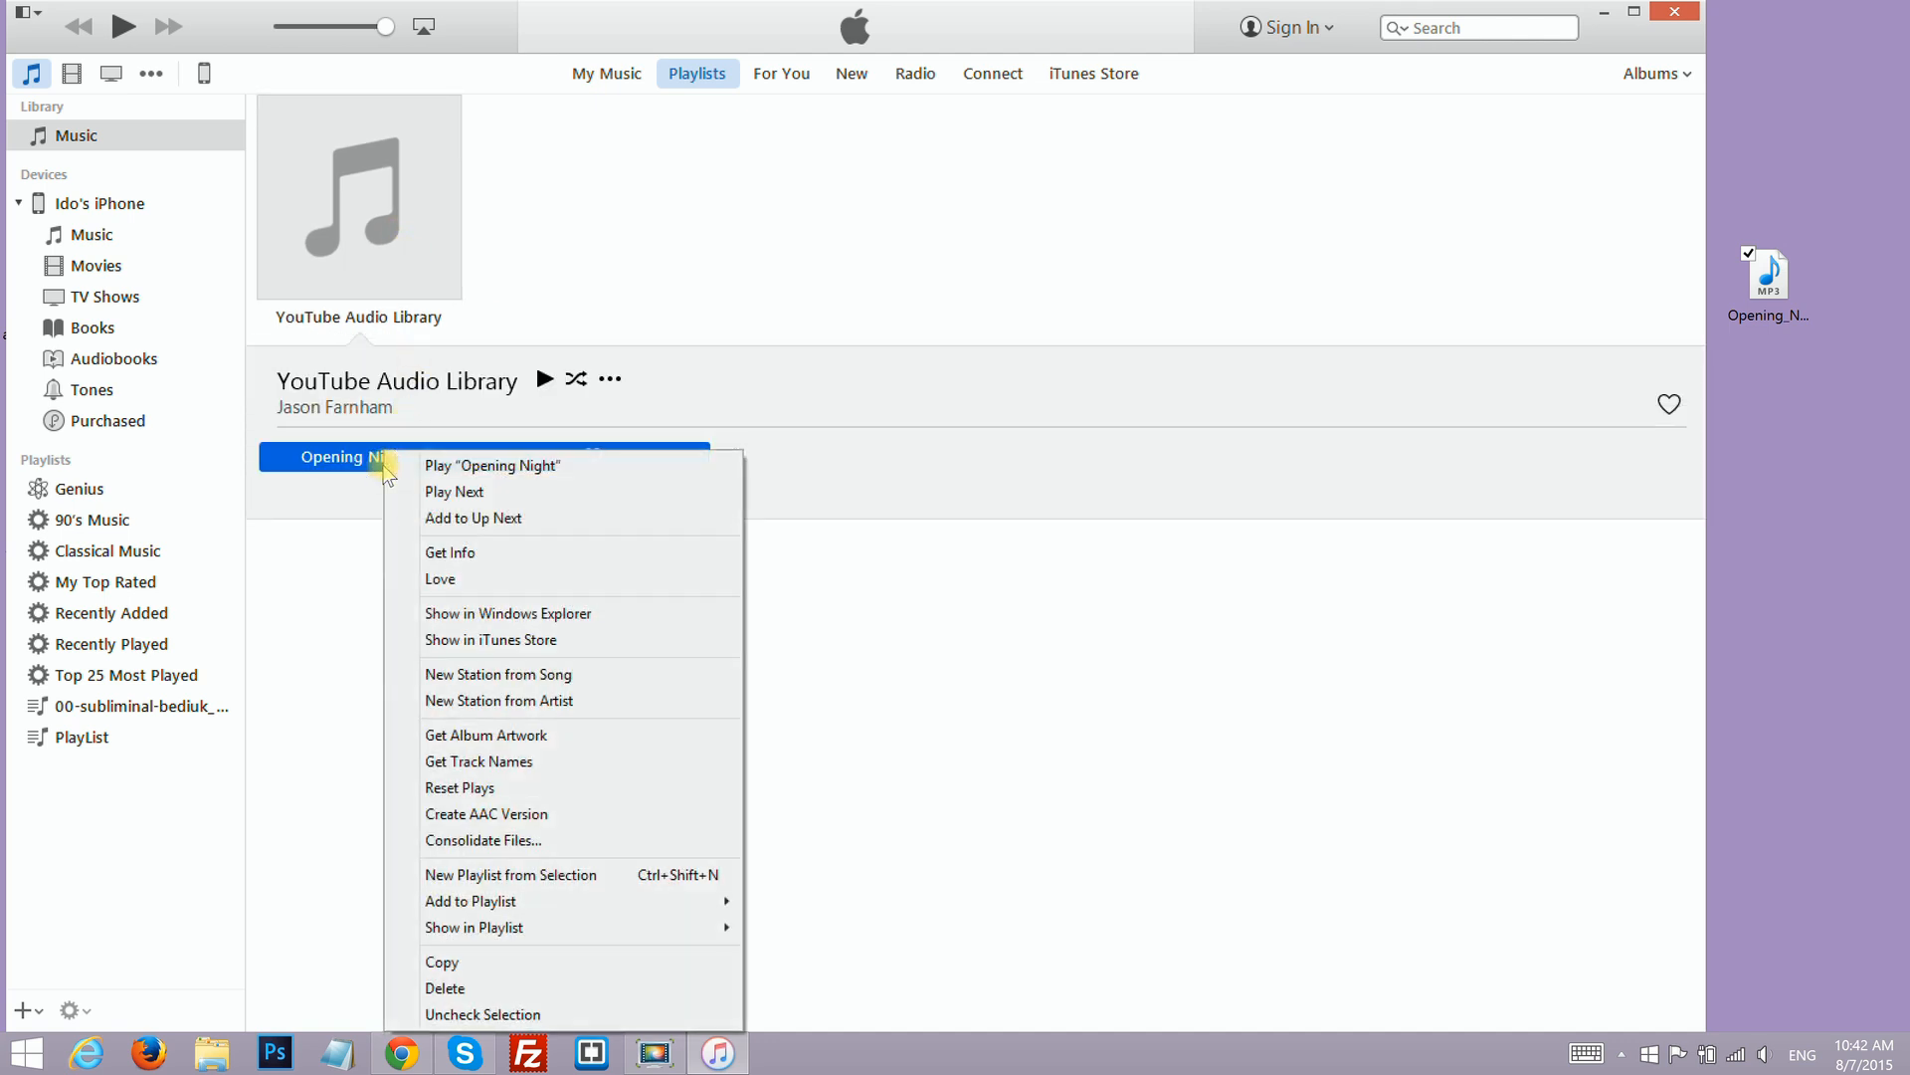
pyautogui.click(449, 552)
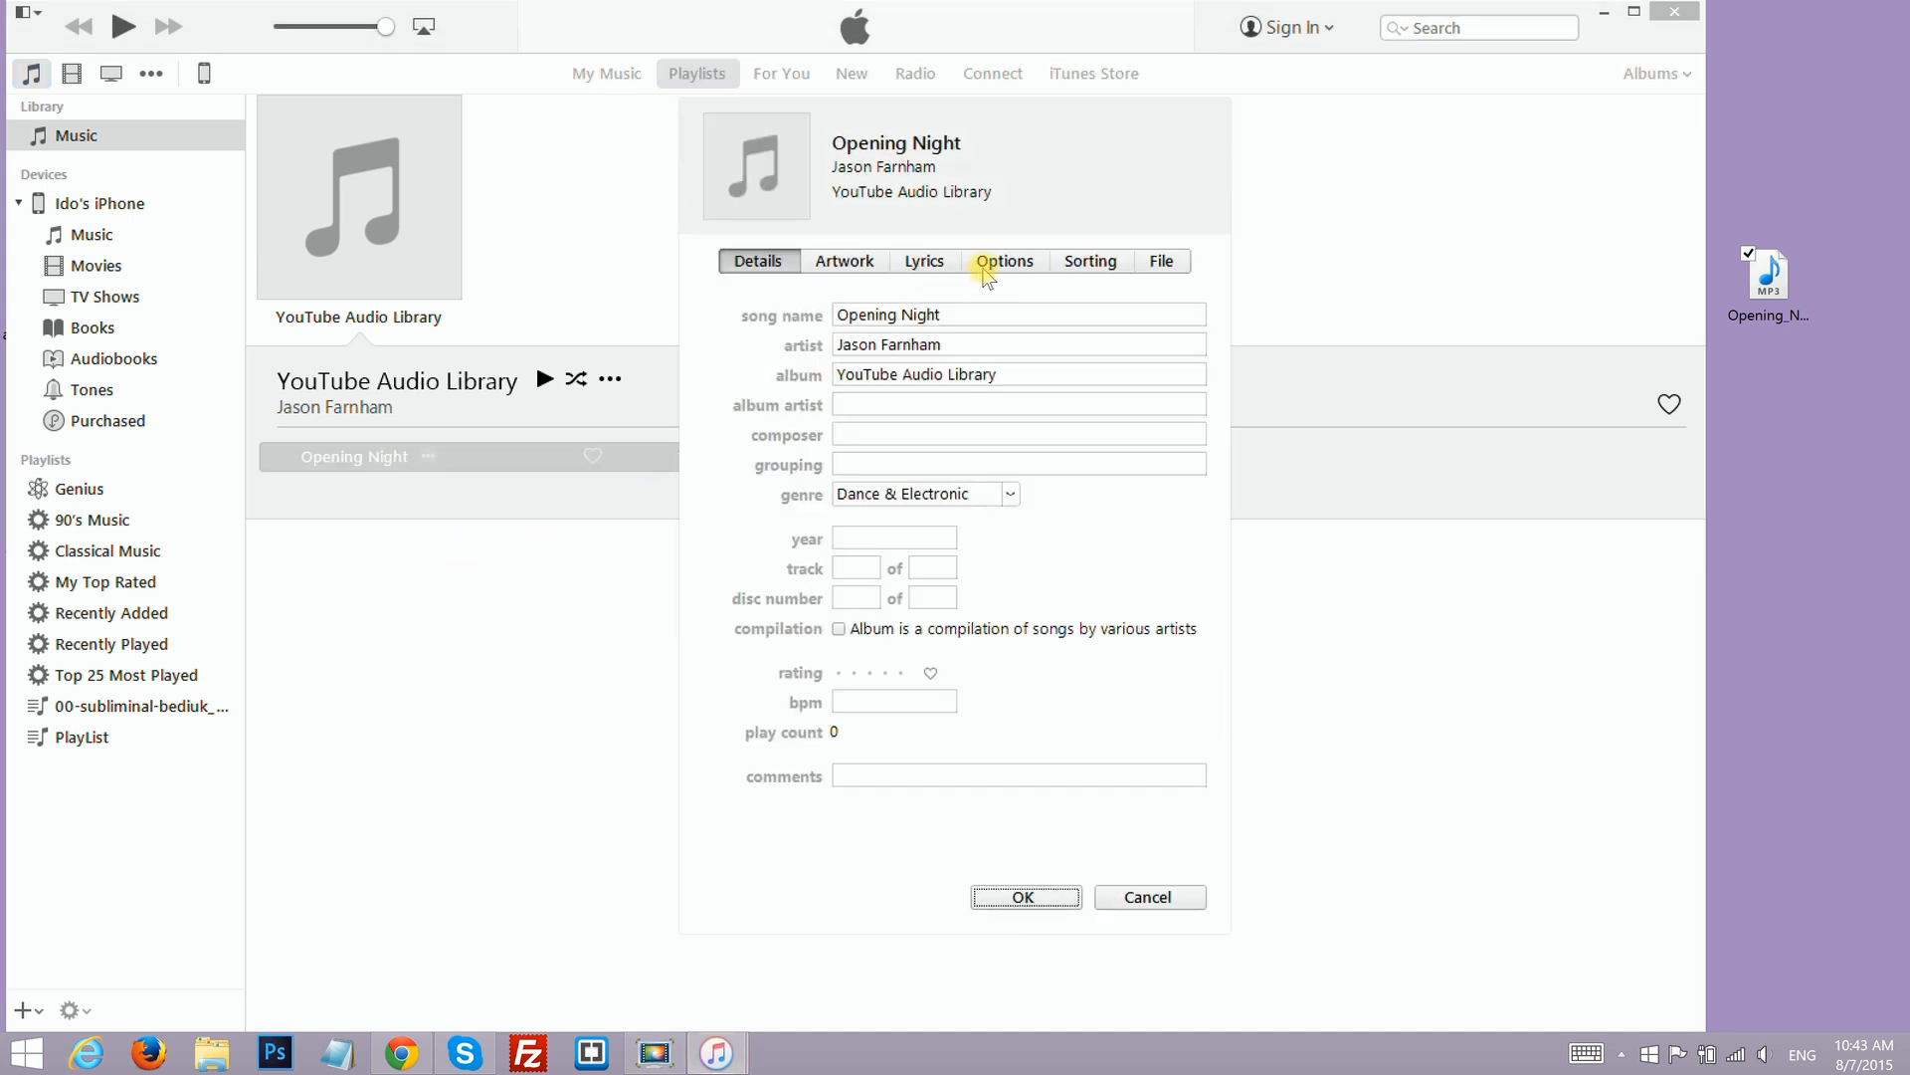
# - Set the track's start time to 1:00 and stop time to 1:30 in Options
pyautogui.click(989, 267)
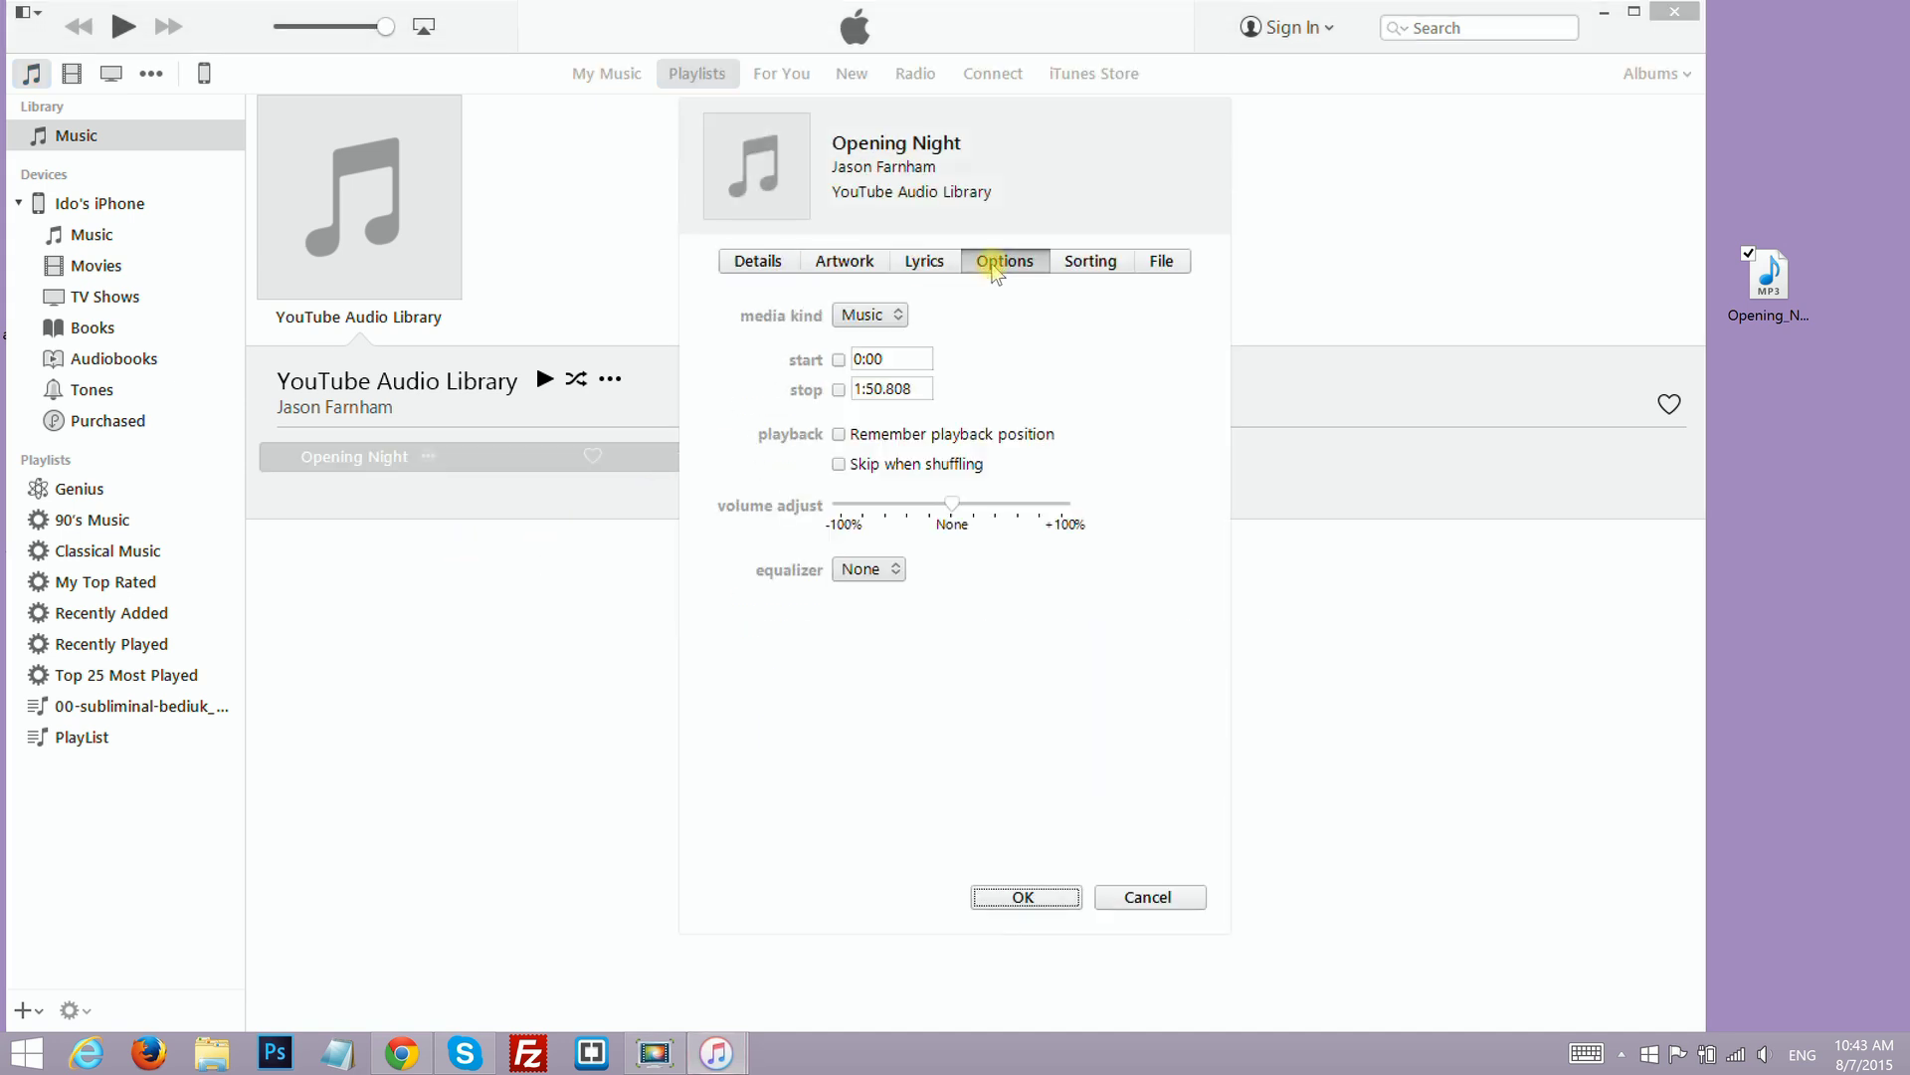
pyautogui.click(839, 359)
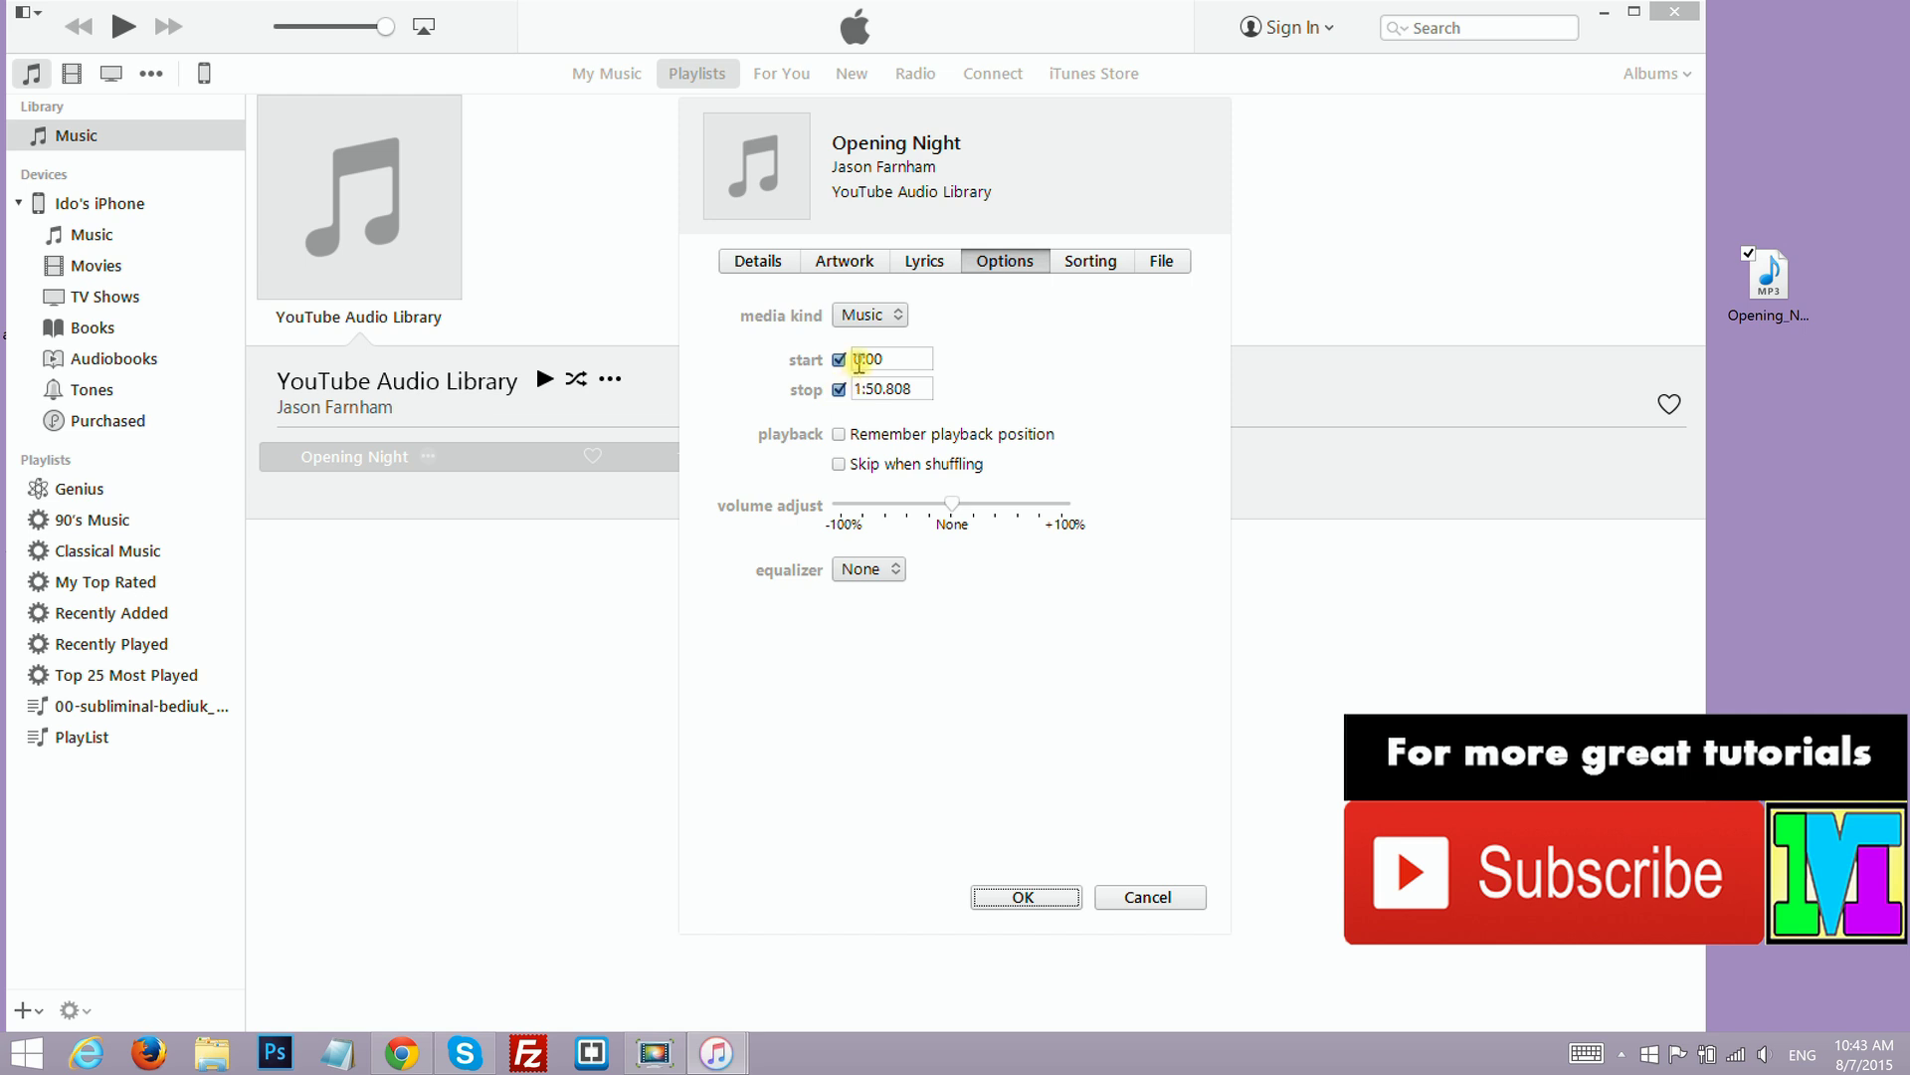
pyautogui.click(857, 361)
pyautogui.click(913, 389)
pyautogui.write('1:30.8')
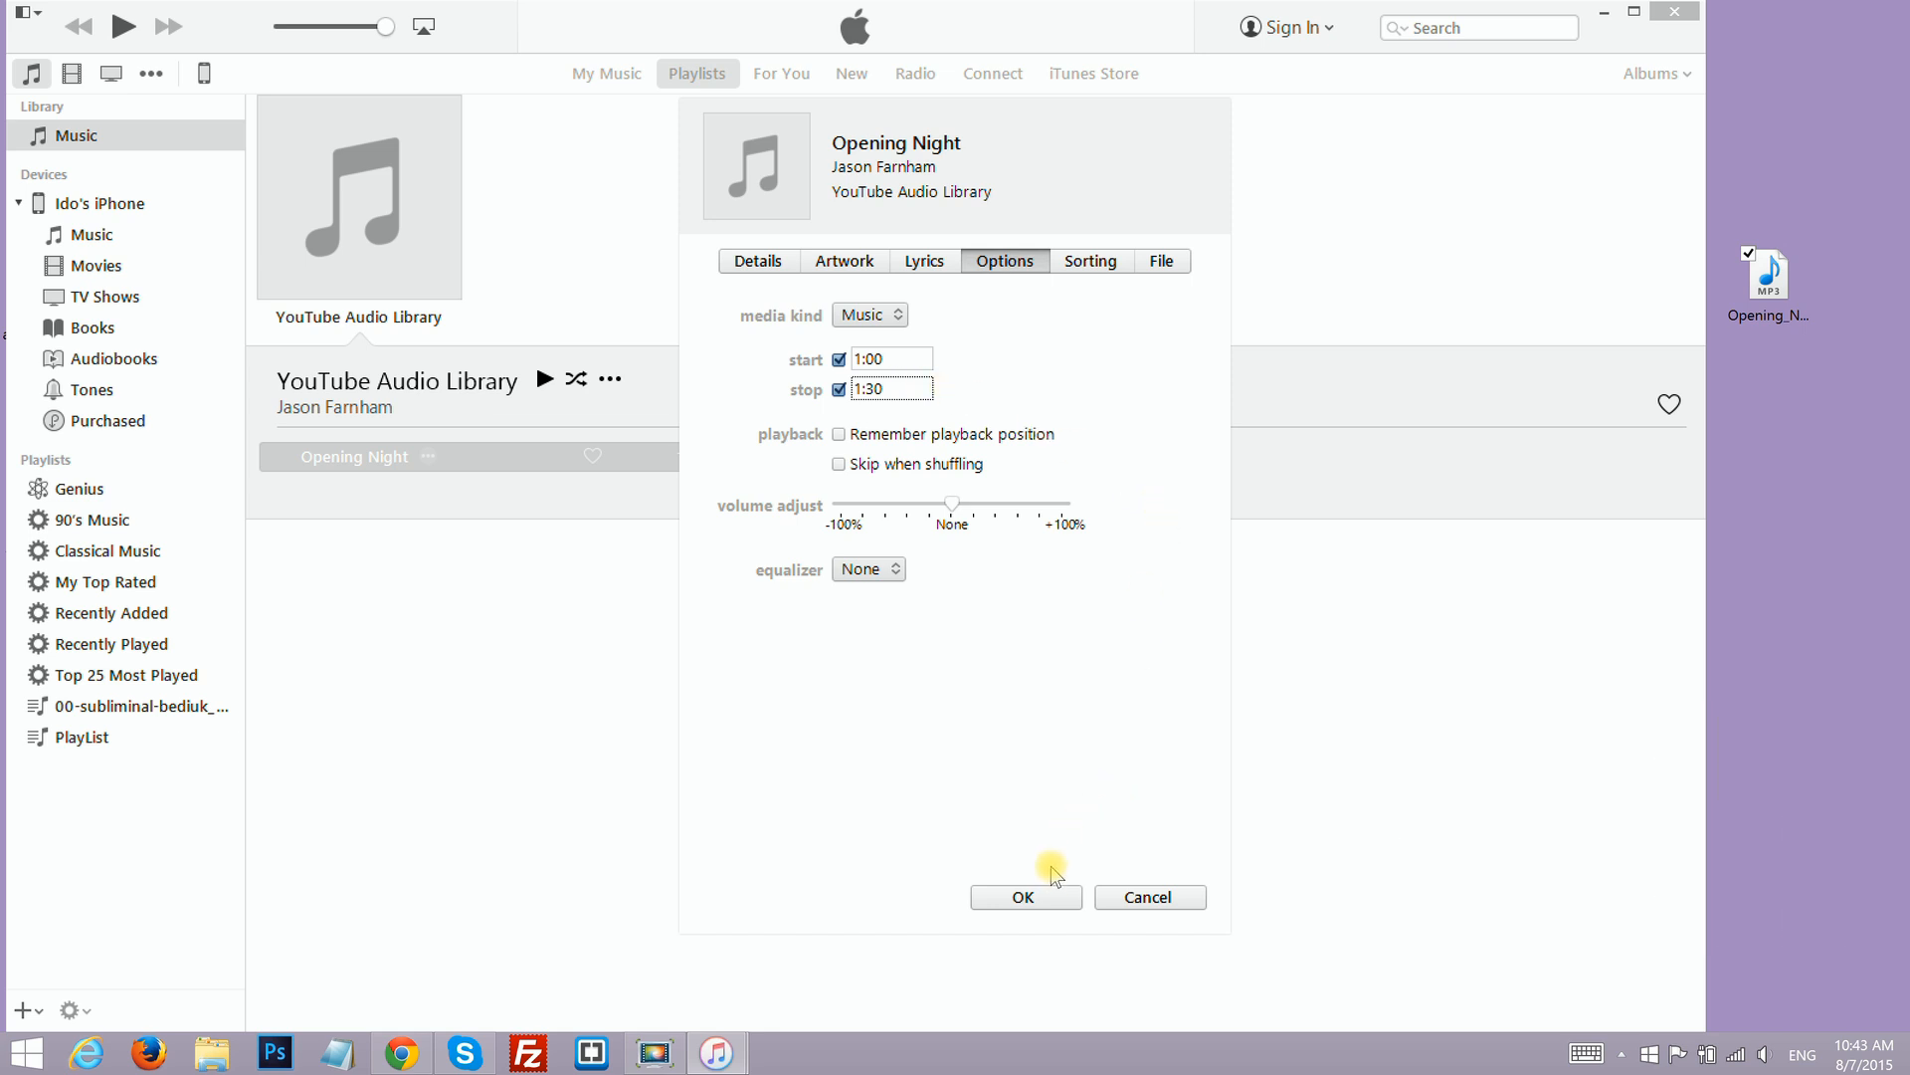
pyautogui.click(1045, 896)
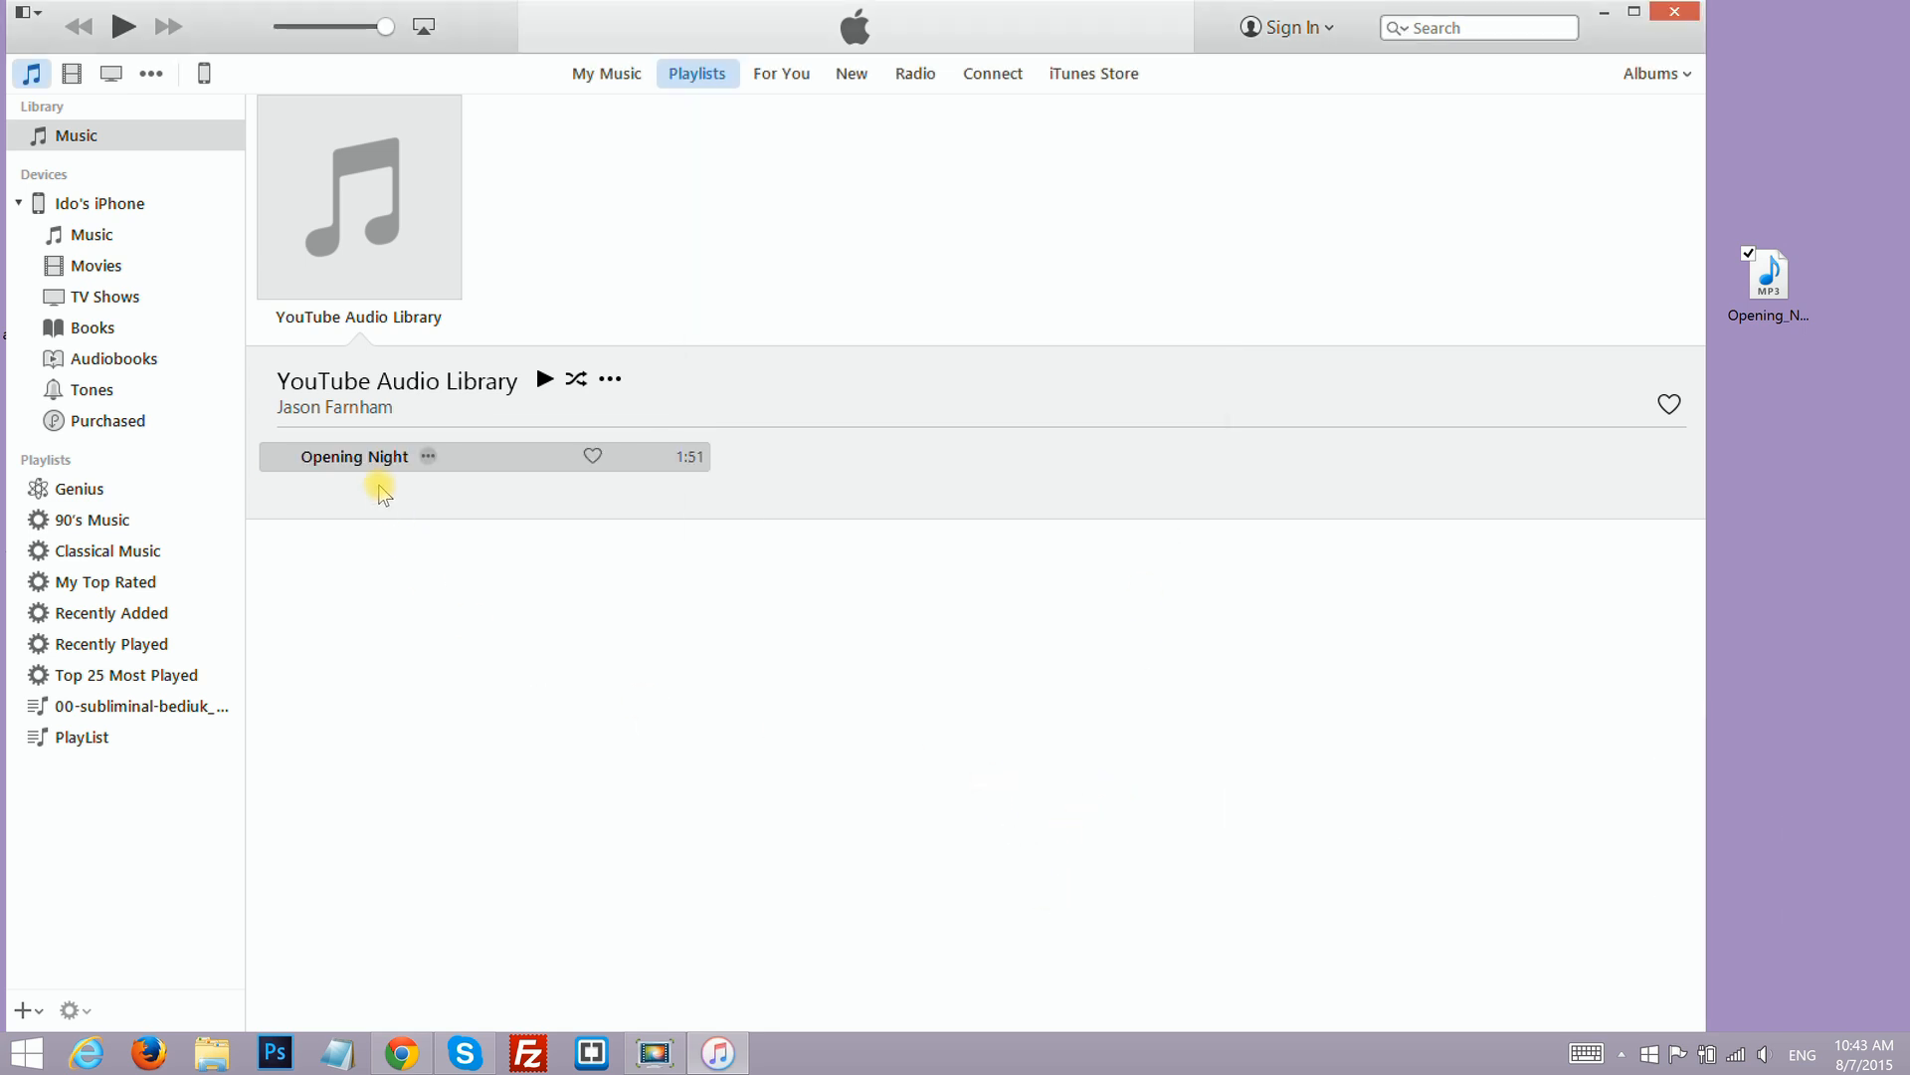
# - Create a 30-second AAC copy of Opening Night and save it to the desktop as Opening Night.m4a
pyautogui.rightClick(364, 466)
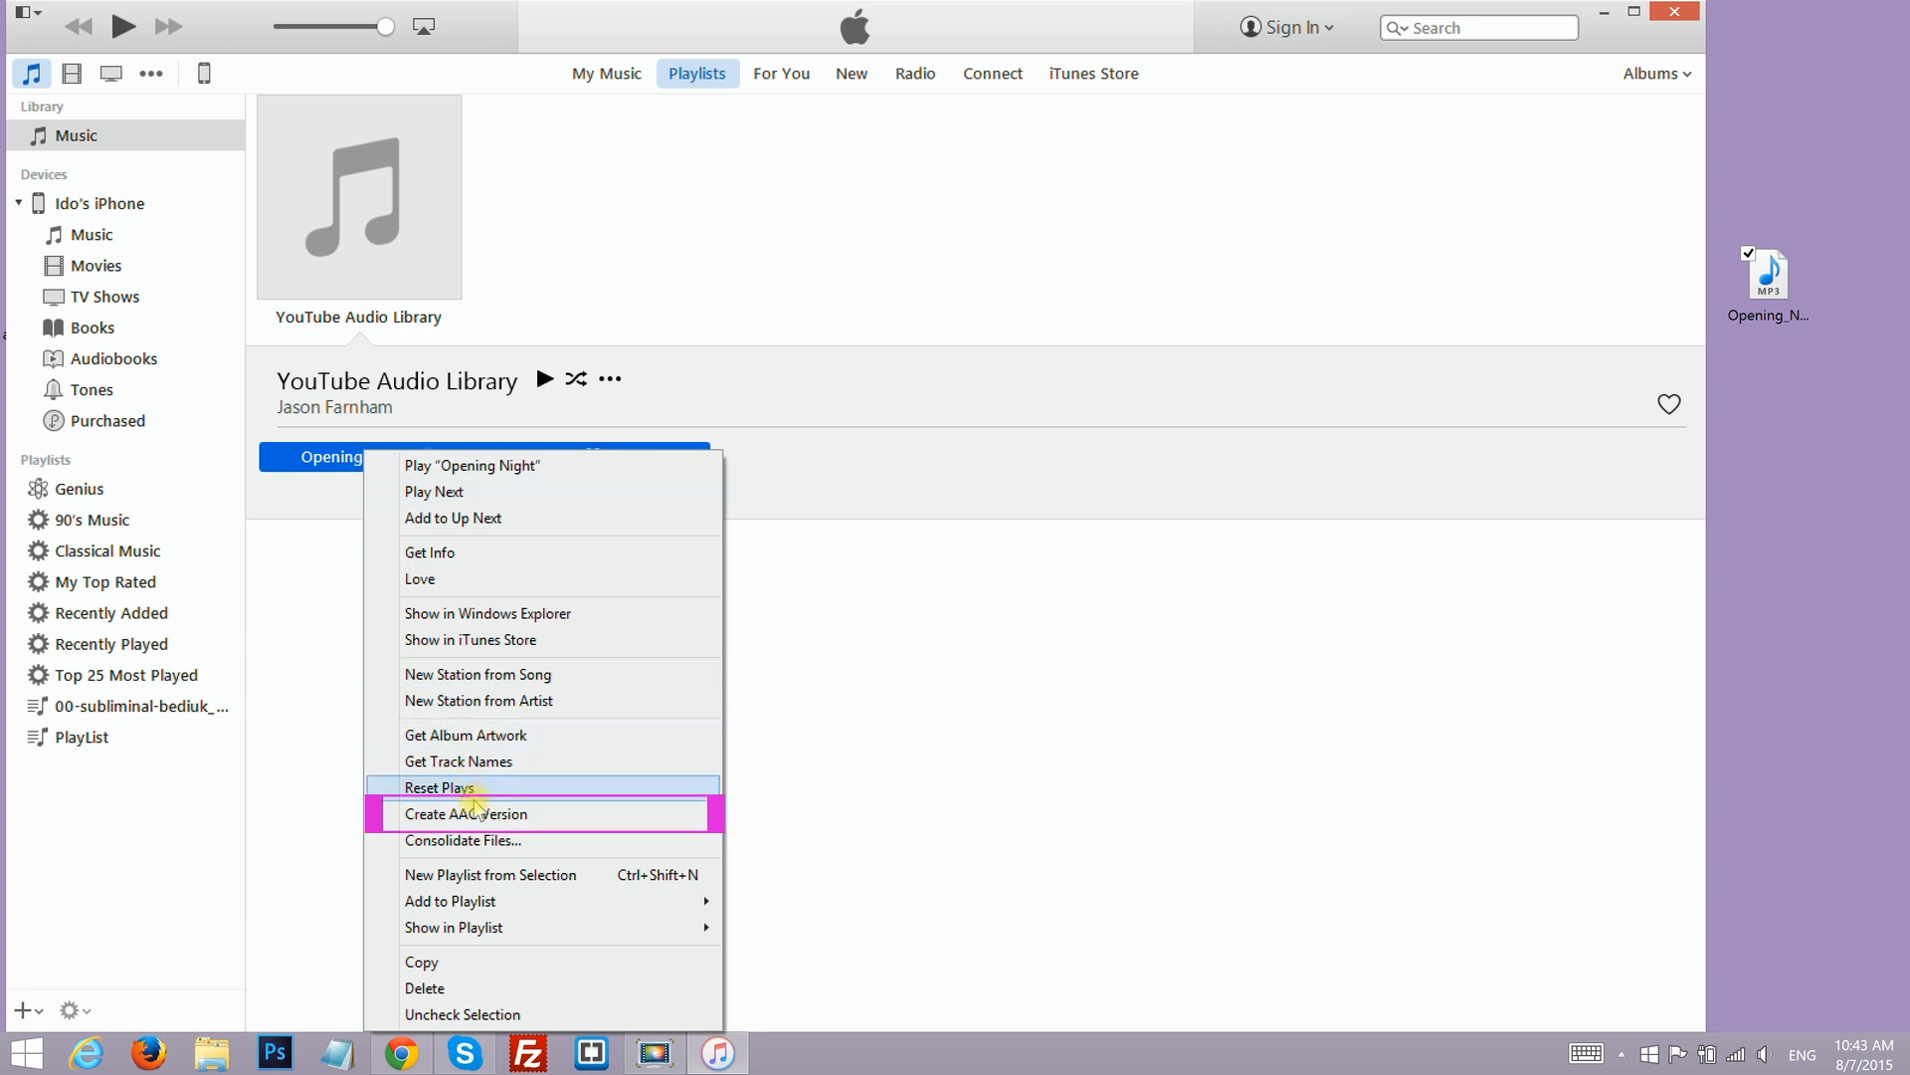
pyautogui.click(480, 813)
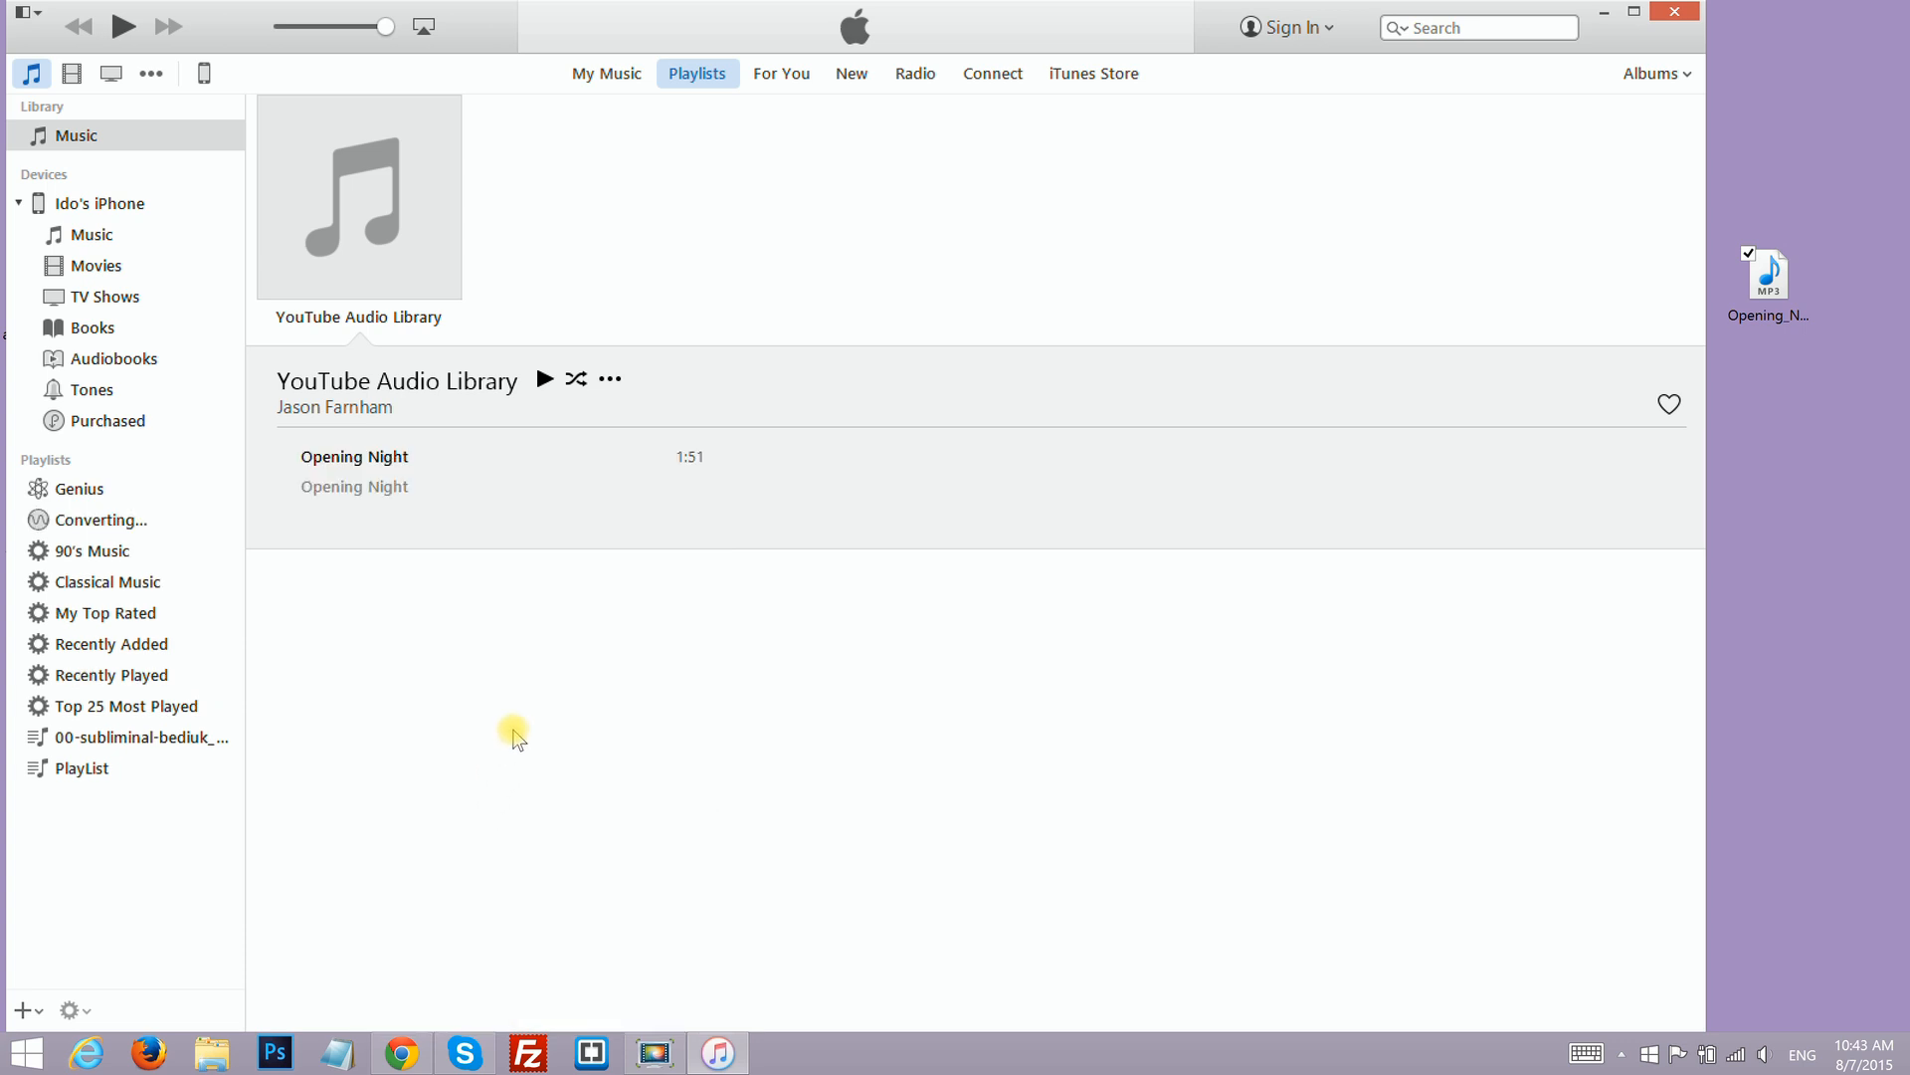
pyautogui.click(343, 488)
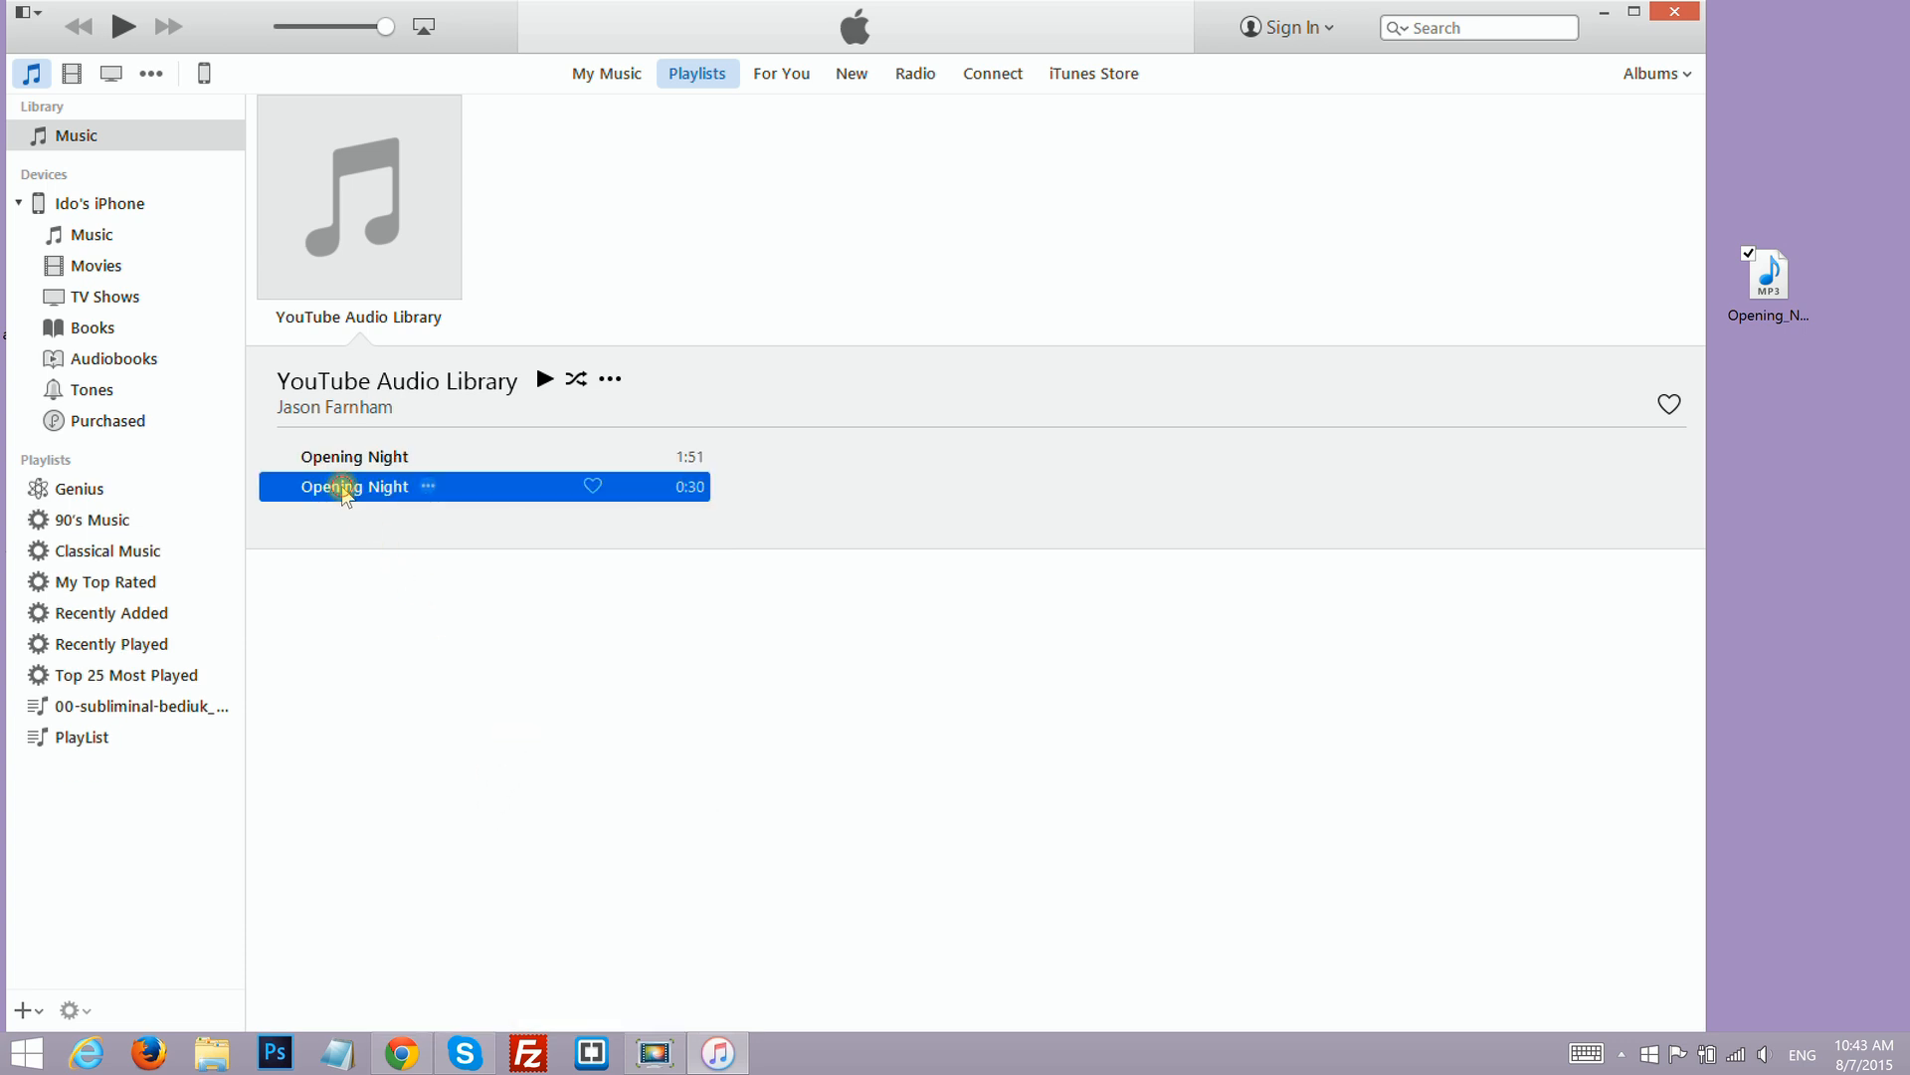
pyautogui.moveTo(344, 488); pyautogui.dragTo(1782, 531)
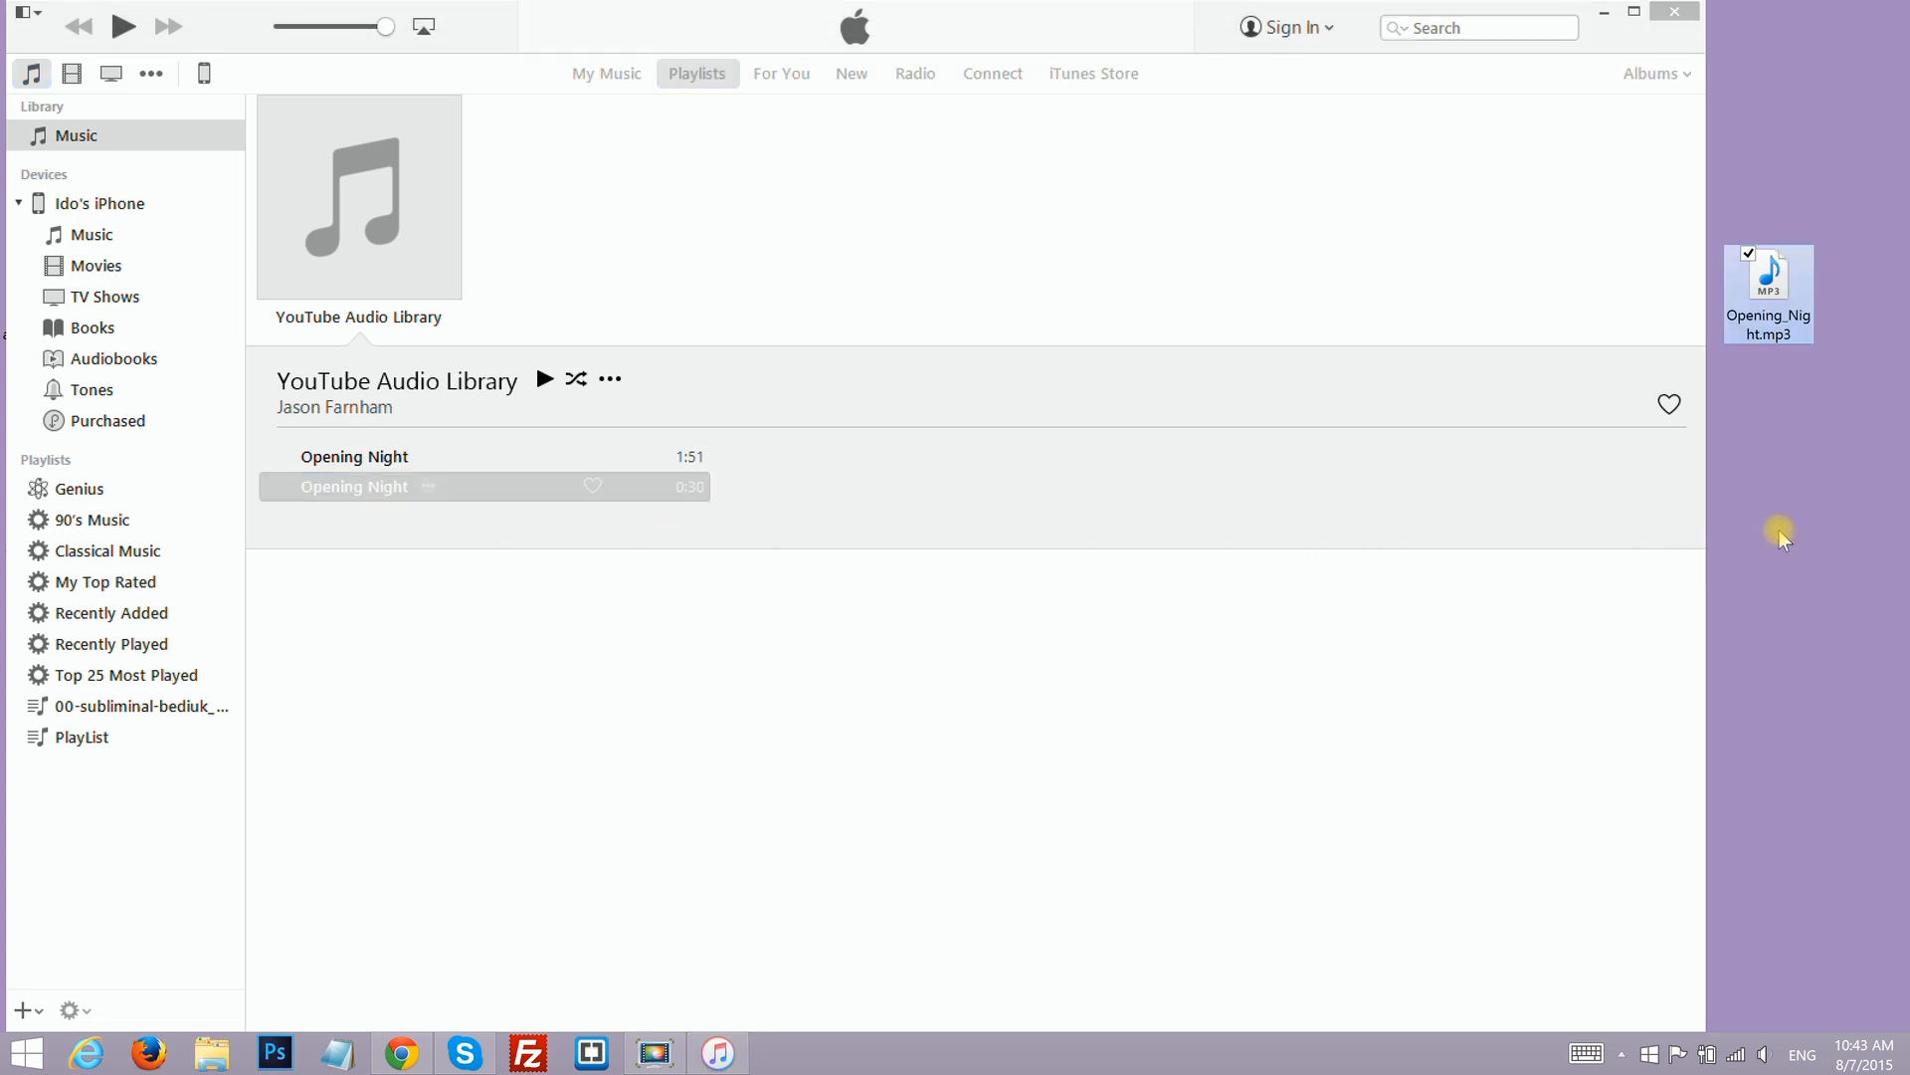
# - Delete the 30-second copy from the library, sending its file to the Recycle Bin
pyautogui.rightClick(374, 485)
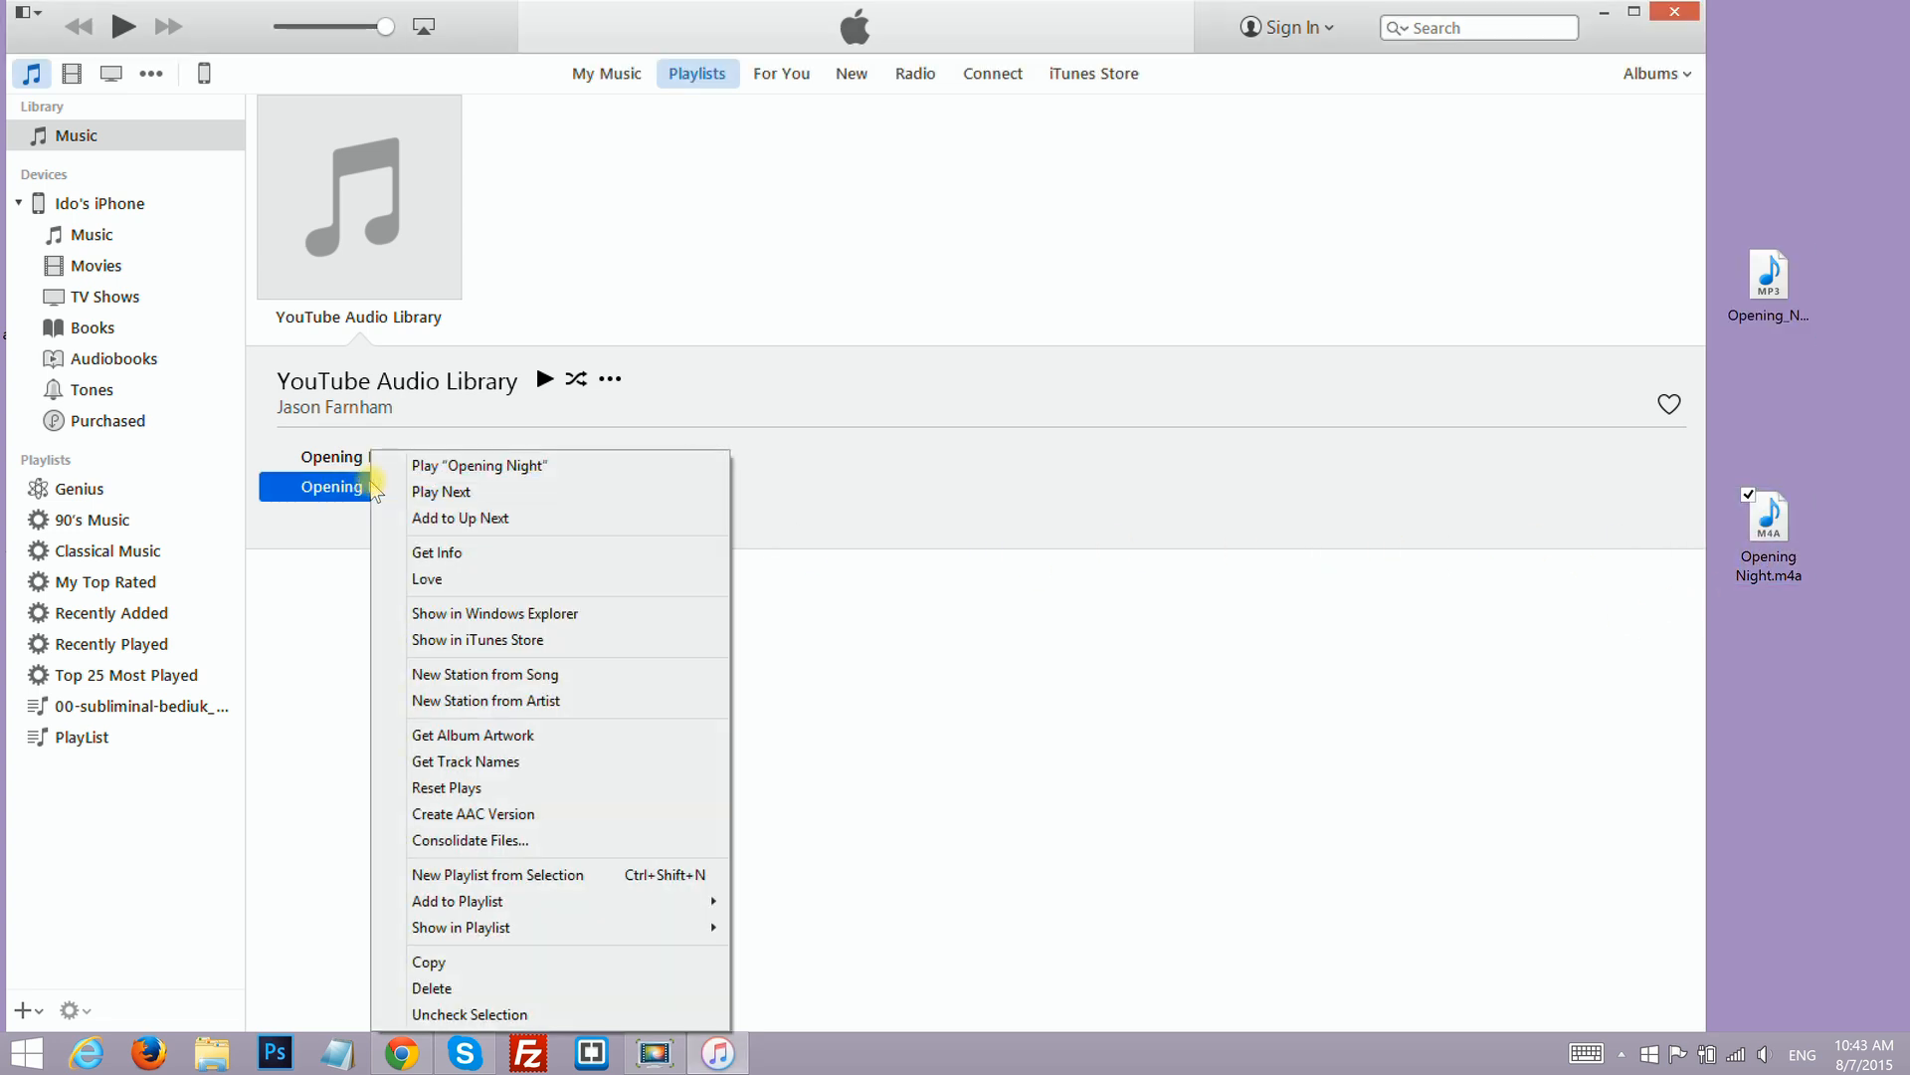
pyautogui.click(513, 988)
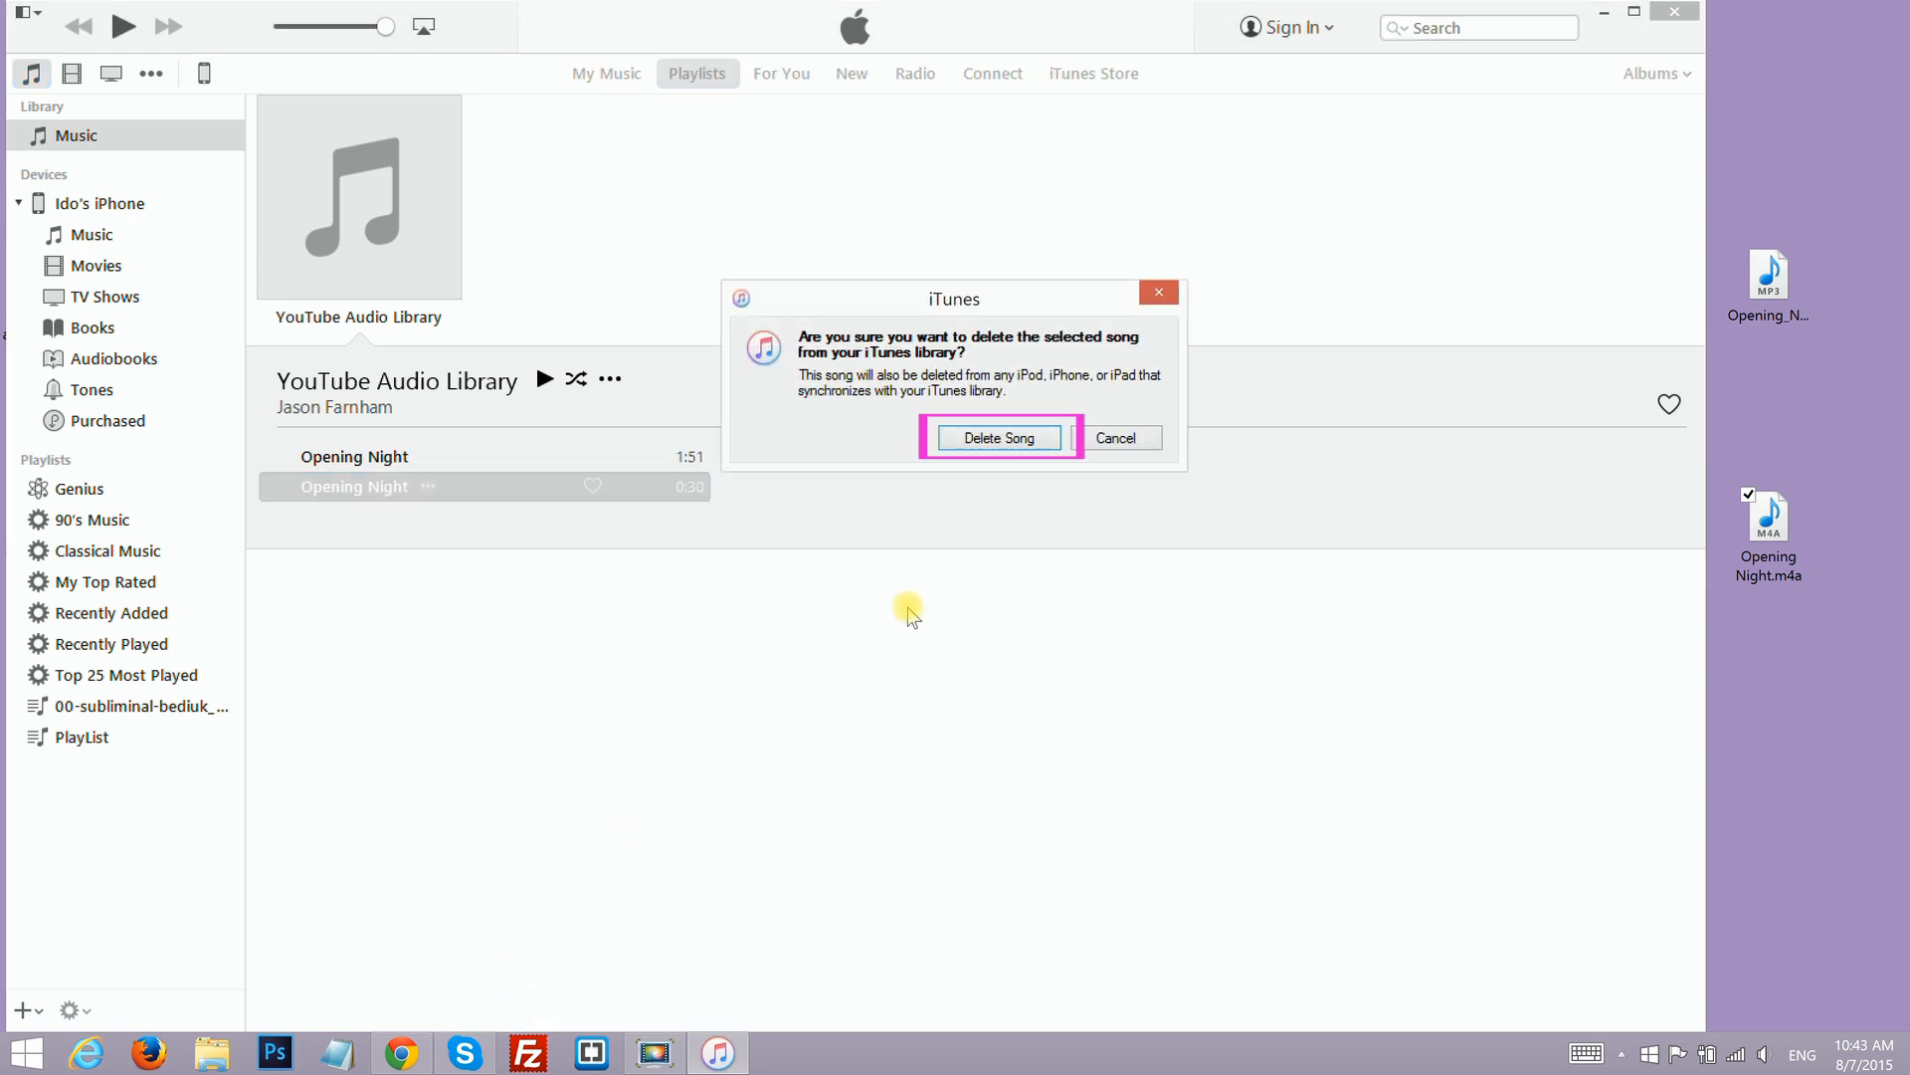
pyautogui.click(999, 437)
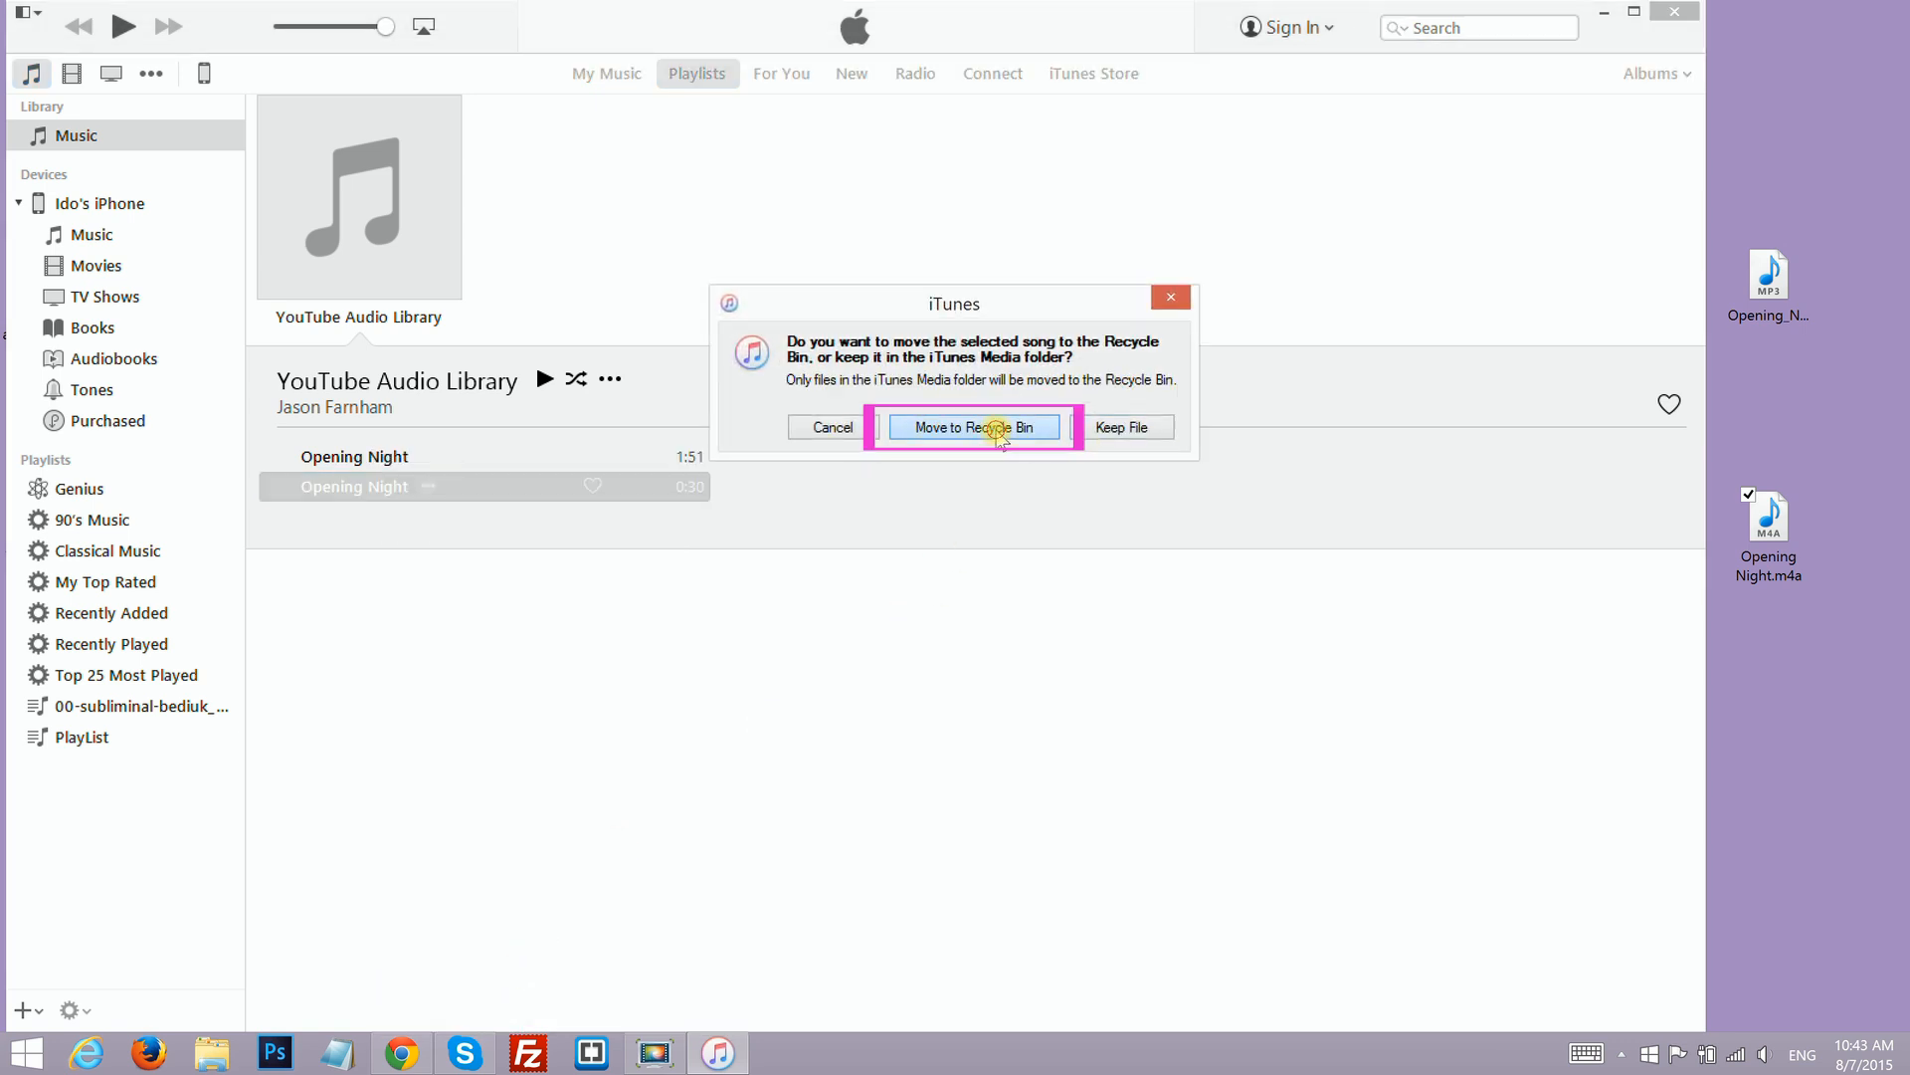
pyautogui.click(991, 432)
# - Clear the original track's start and stop times so it plays its full 1:51 again
pyautogui.rightClick(378, 463)
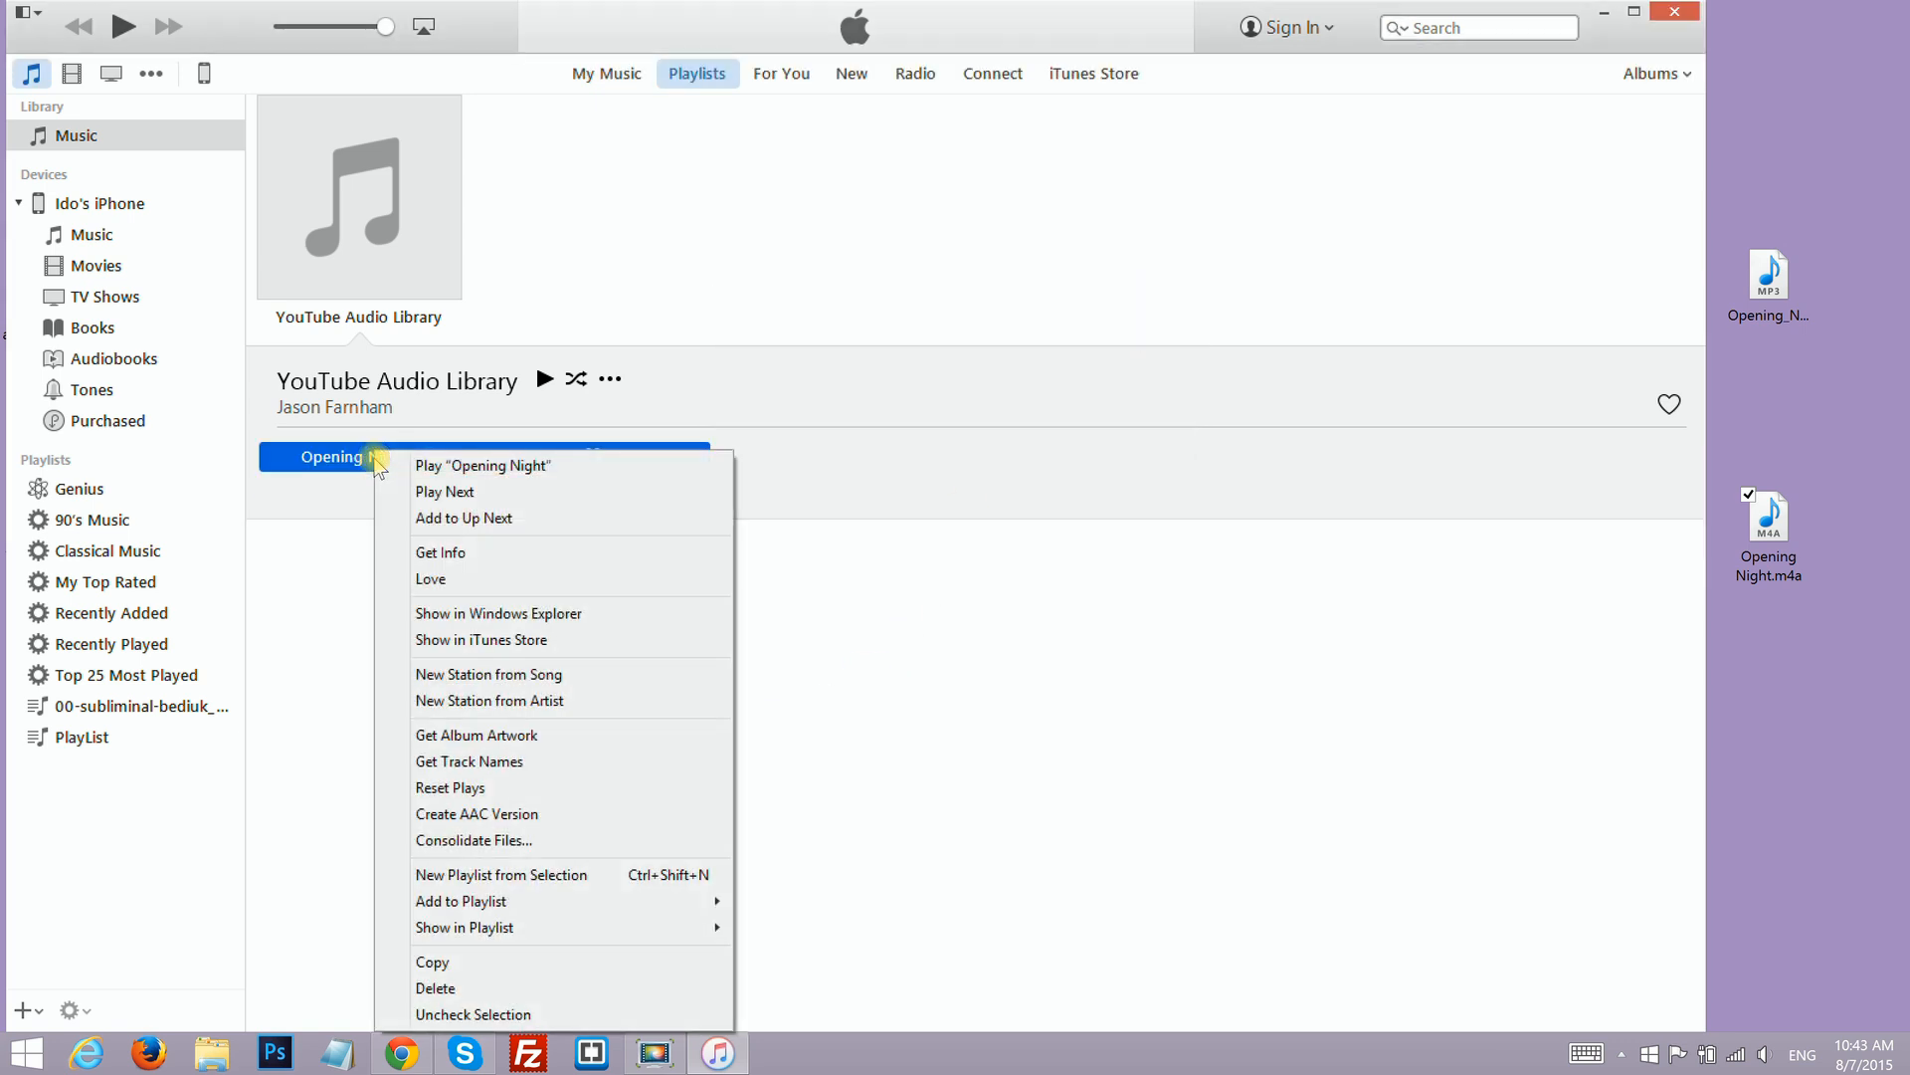
pyautogui.click(447, 555)
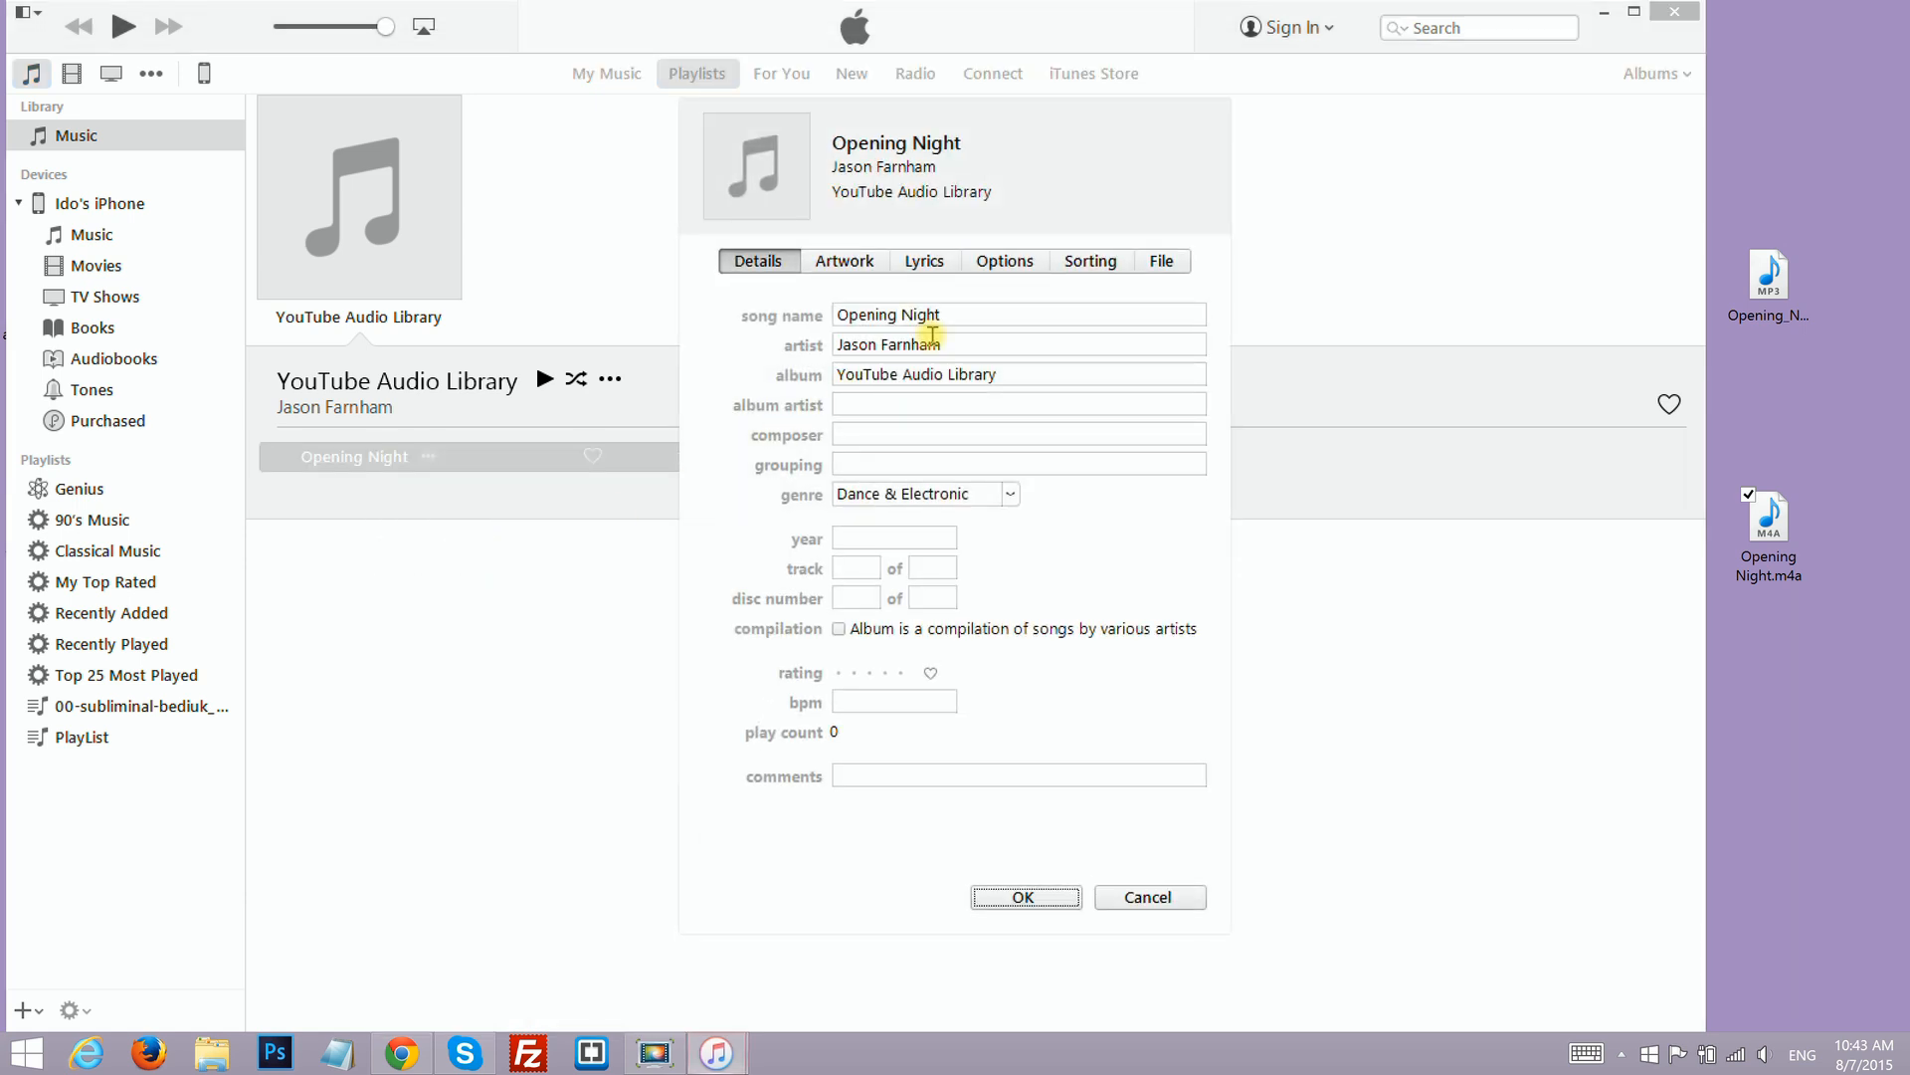
pyautogui.click(1010, 266)
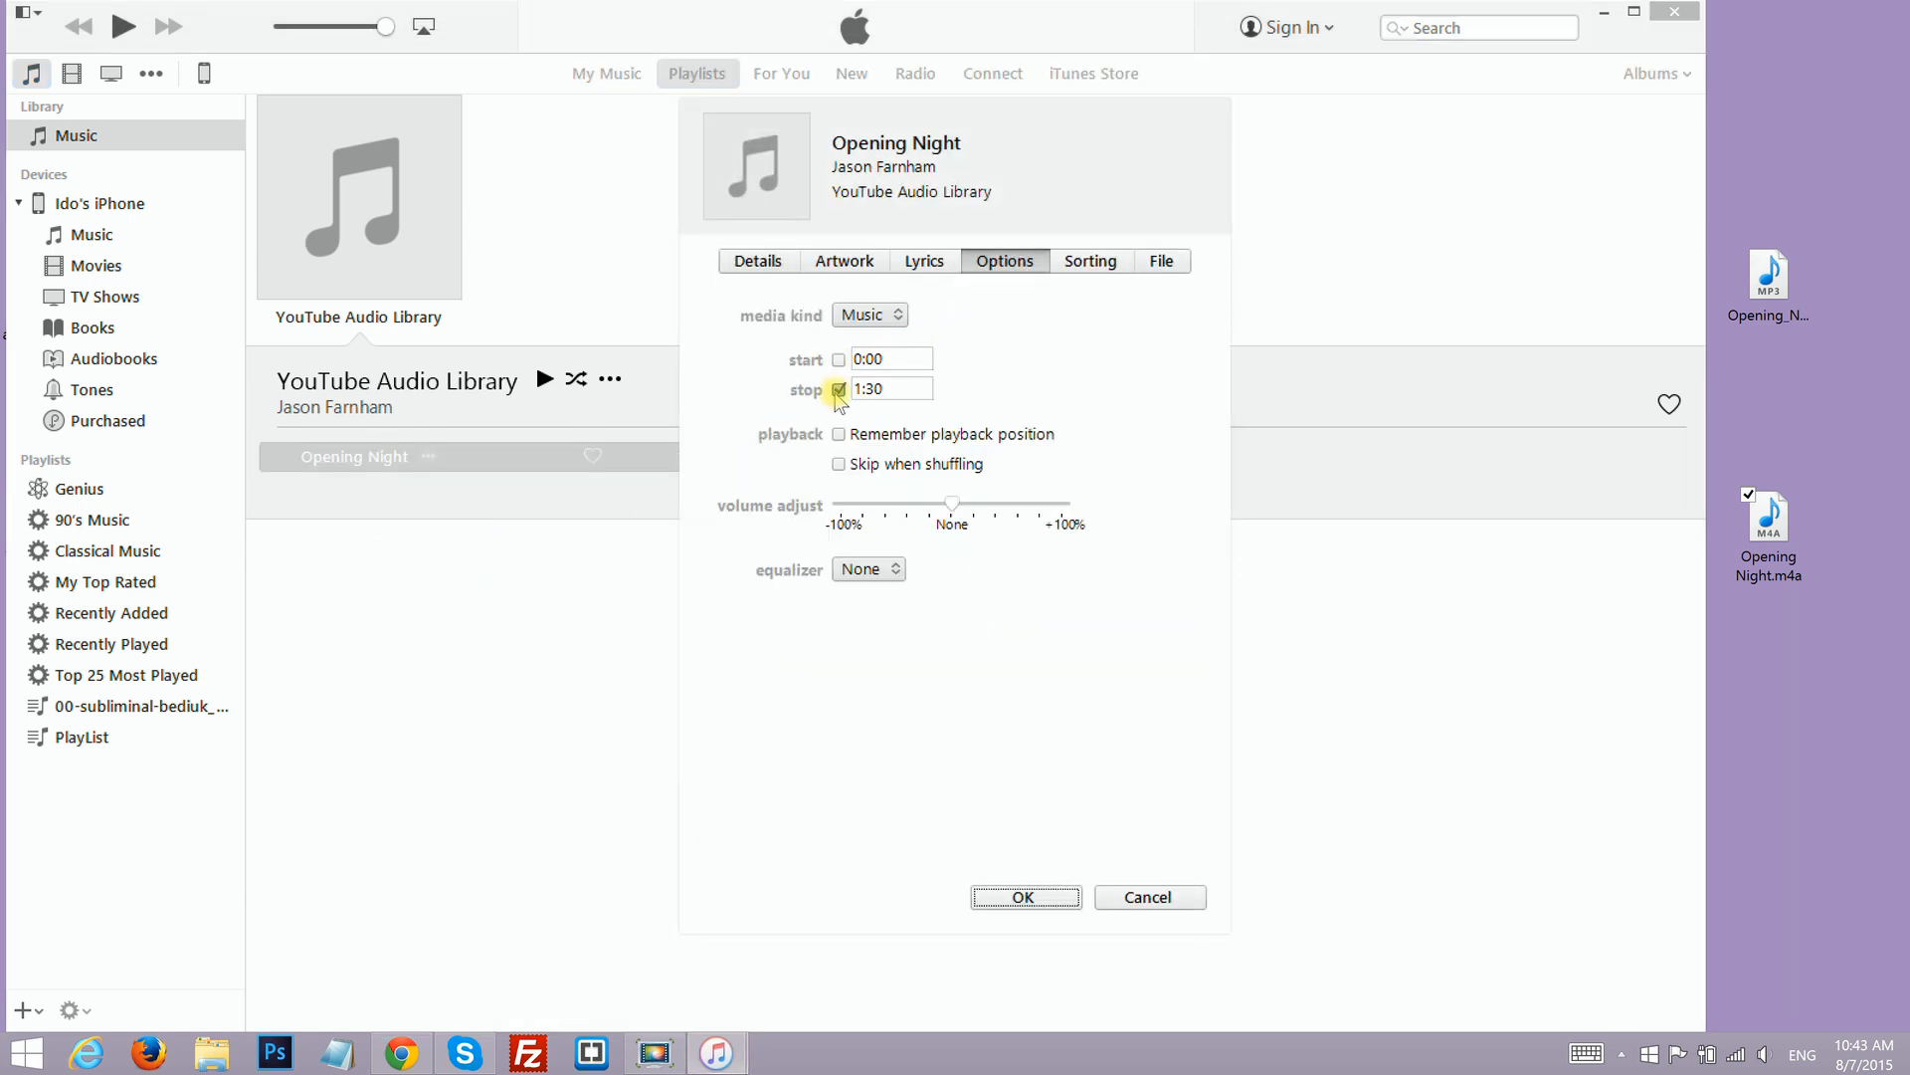
pyautogui.click(1024, 898)
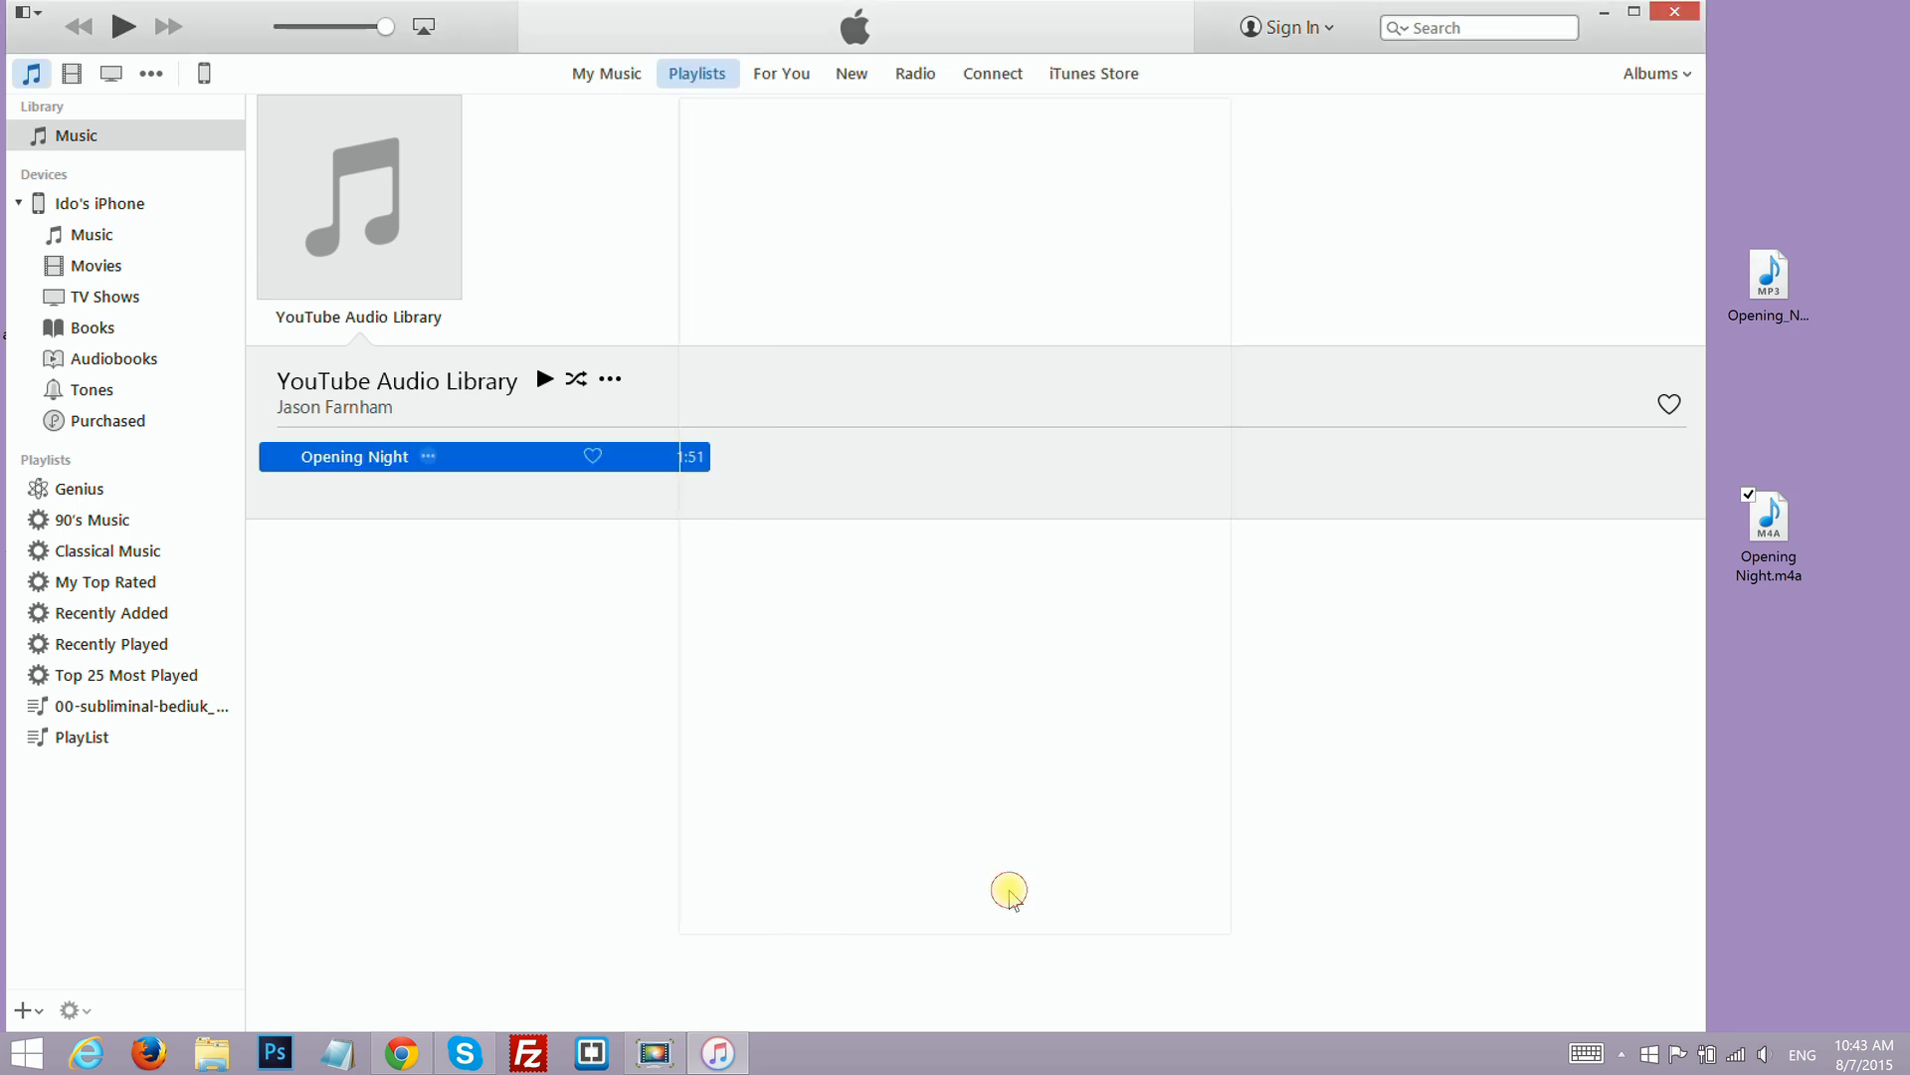
pyautogui.click(1031, 732)
# - Rename the desktop file from Opening Night.m4a to Opening Night.m4r and confirm the extension change
pyautogui.click(1769, 580)
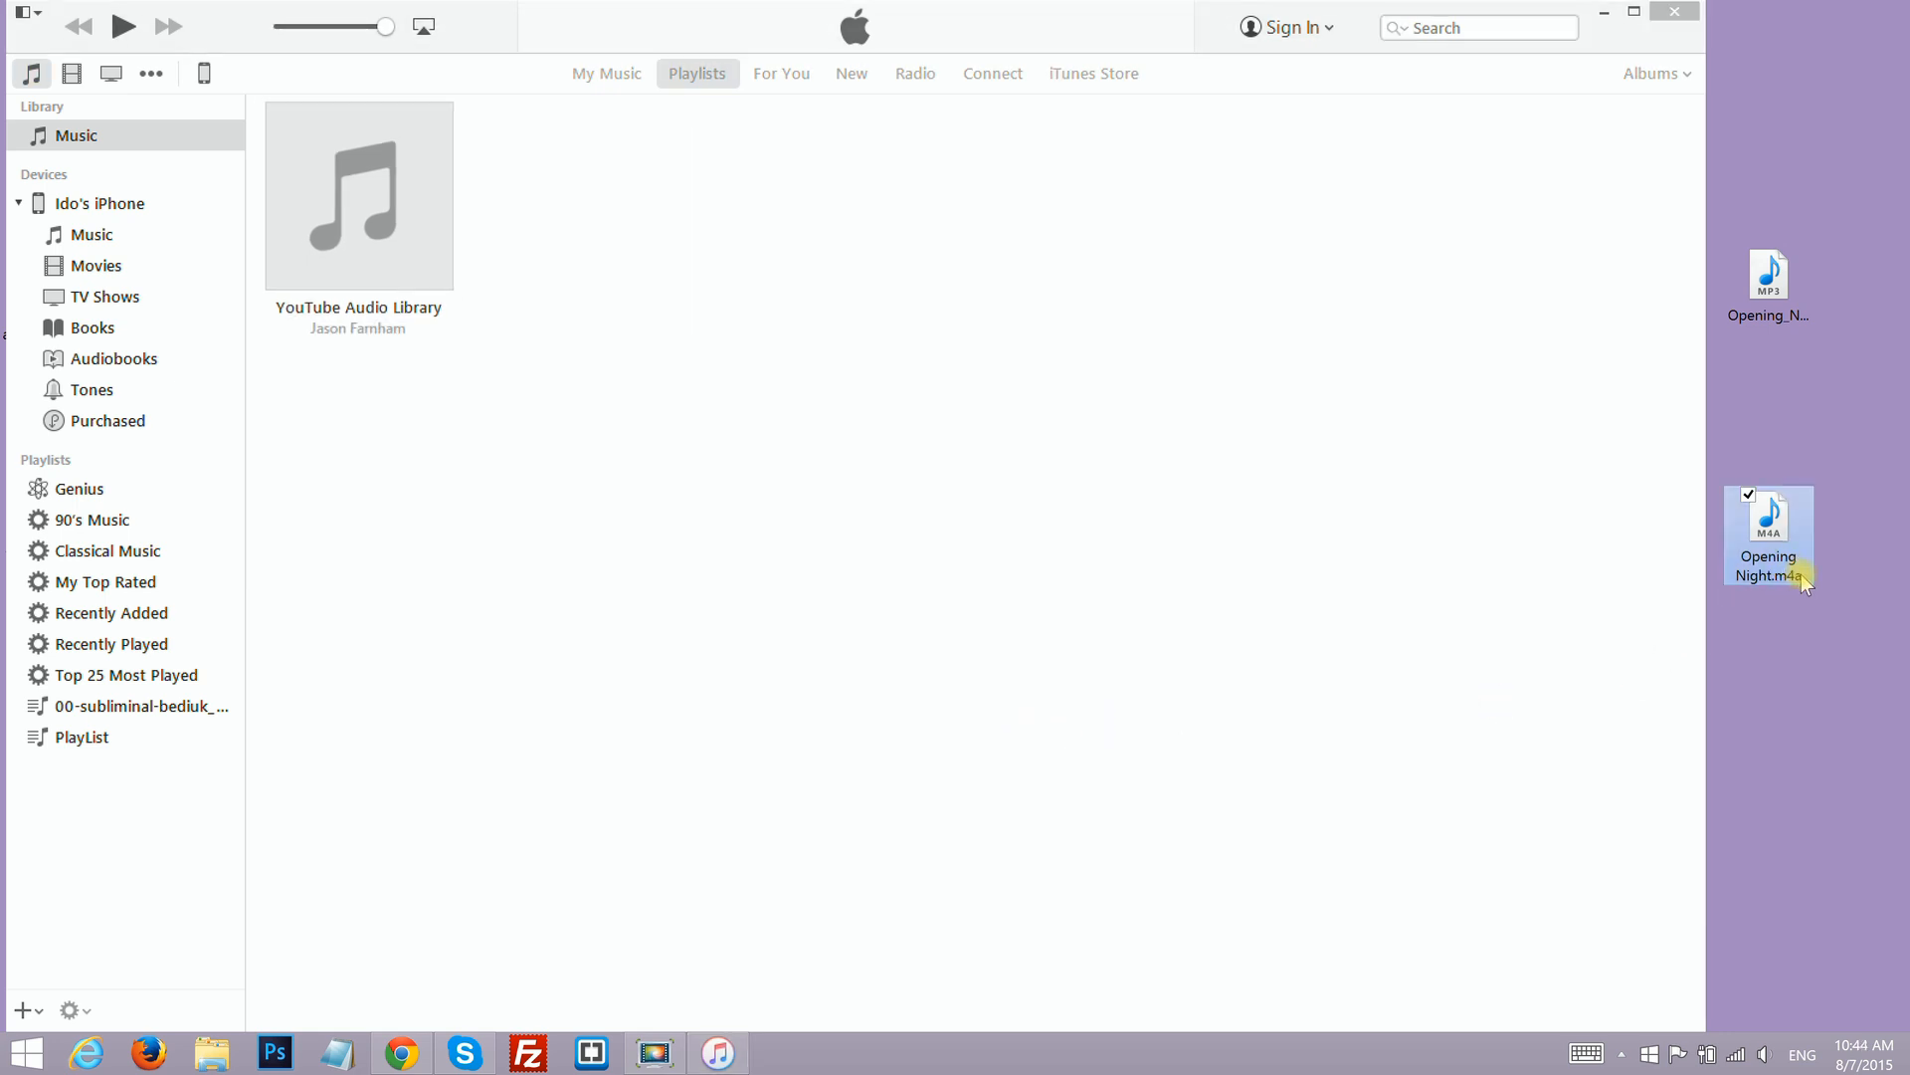
pyautogui.click(1801, 577)
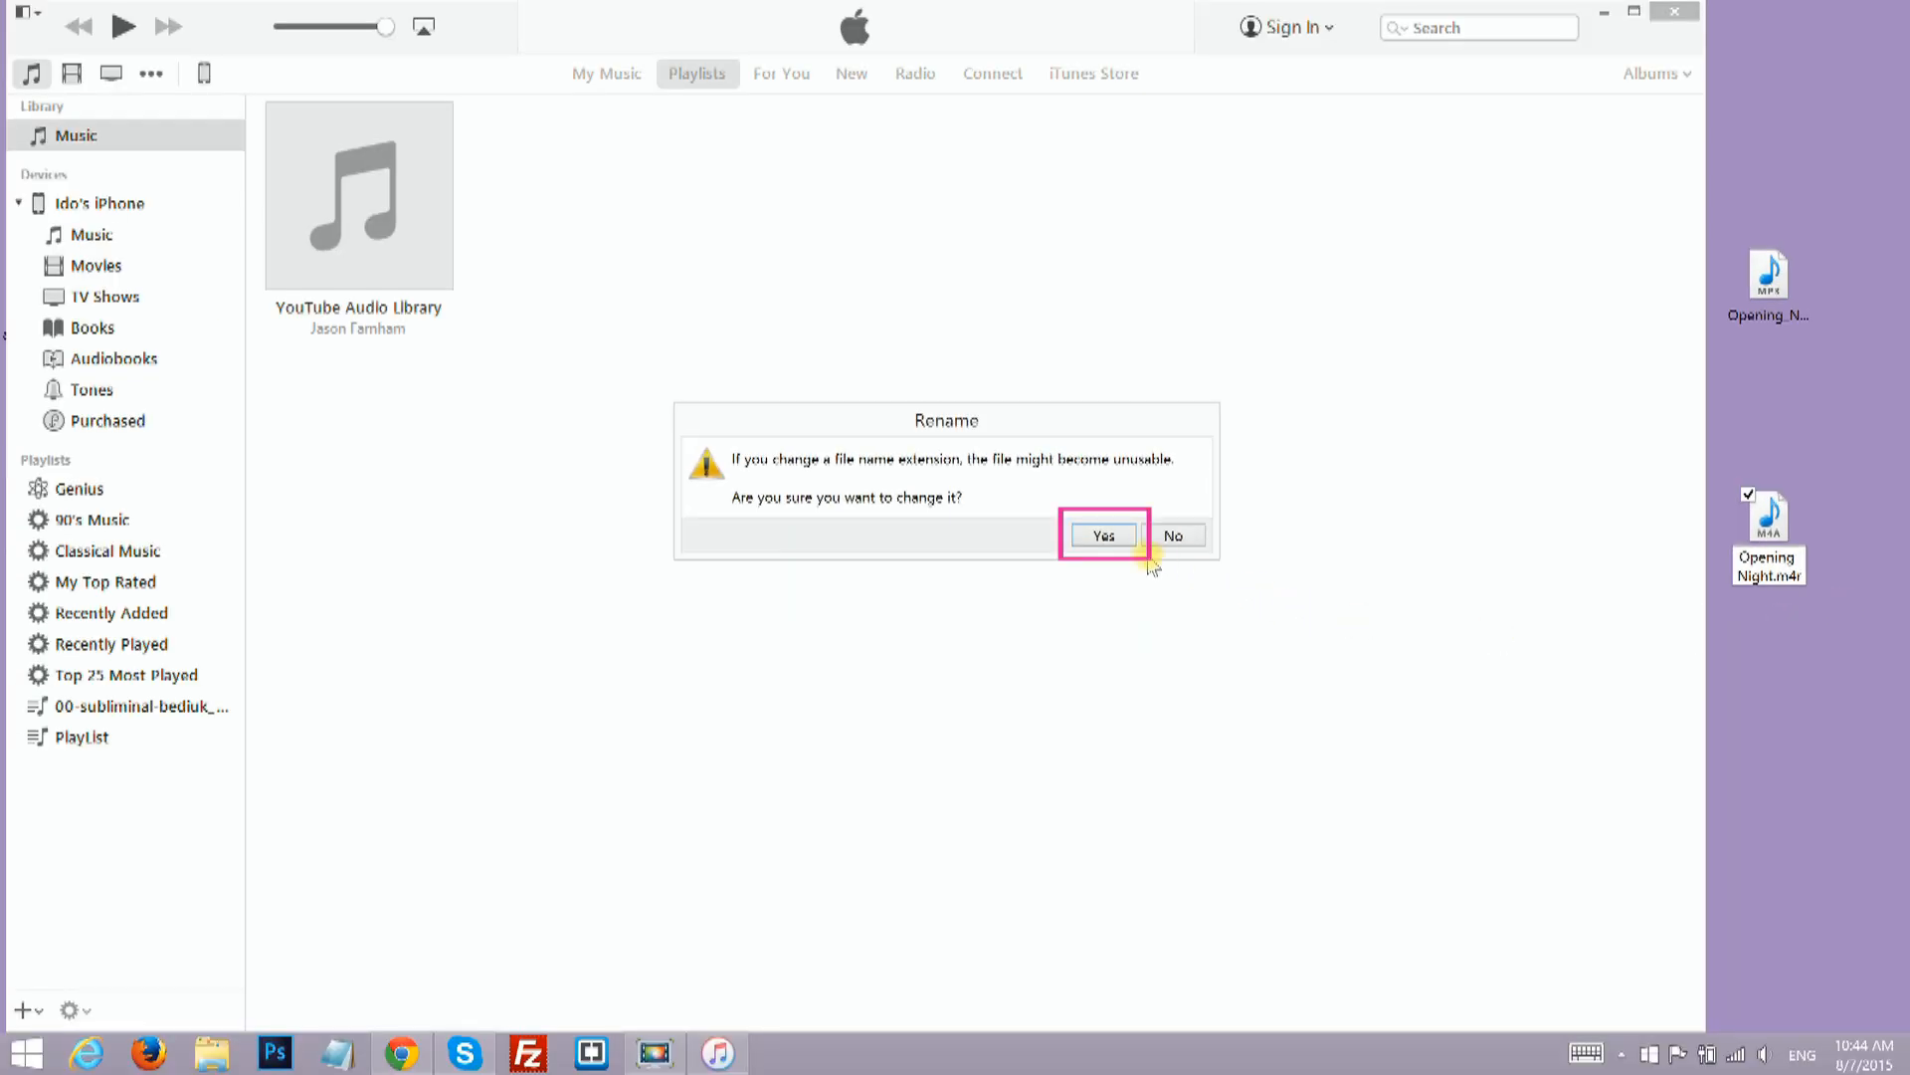
pyautogui.click(1101, 535)
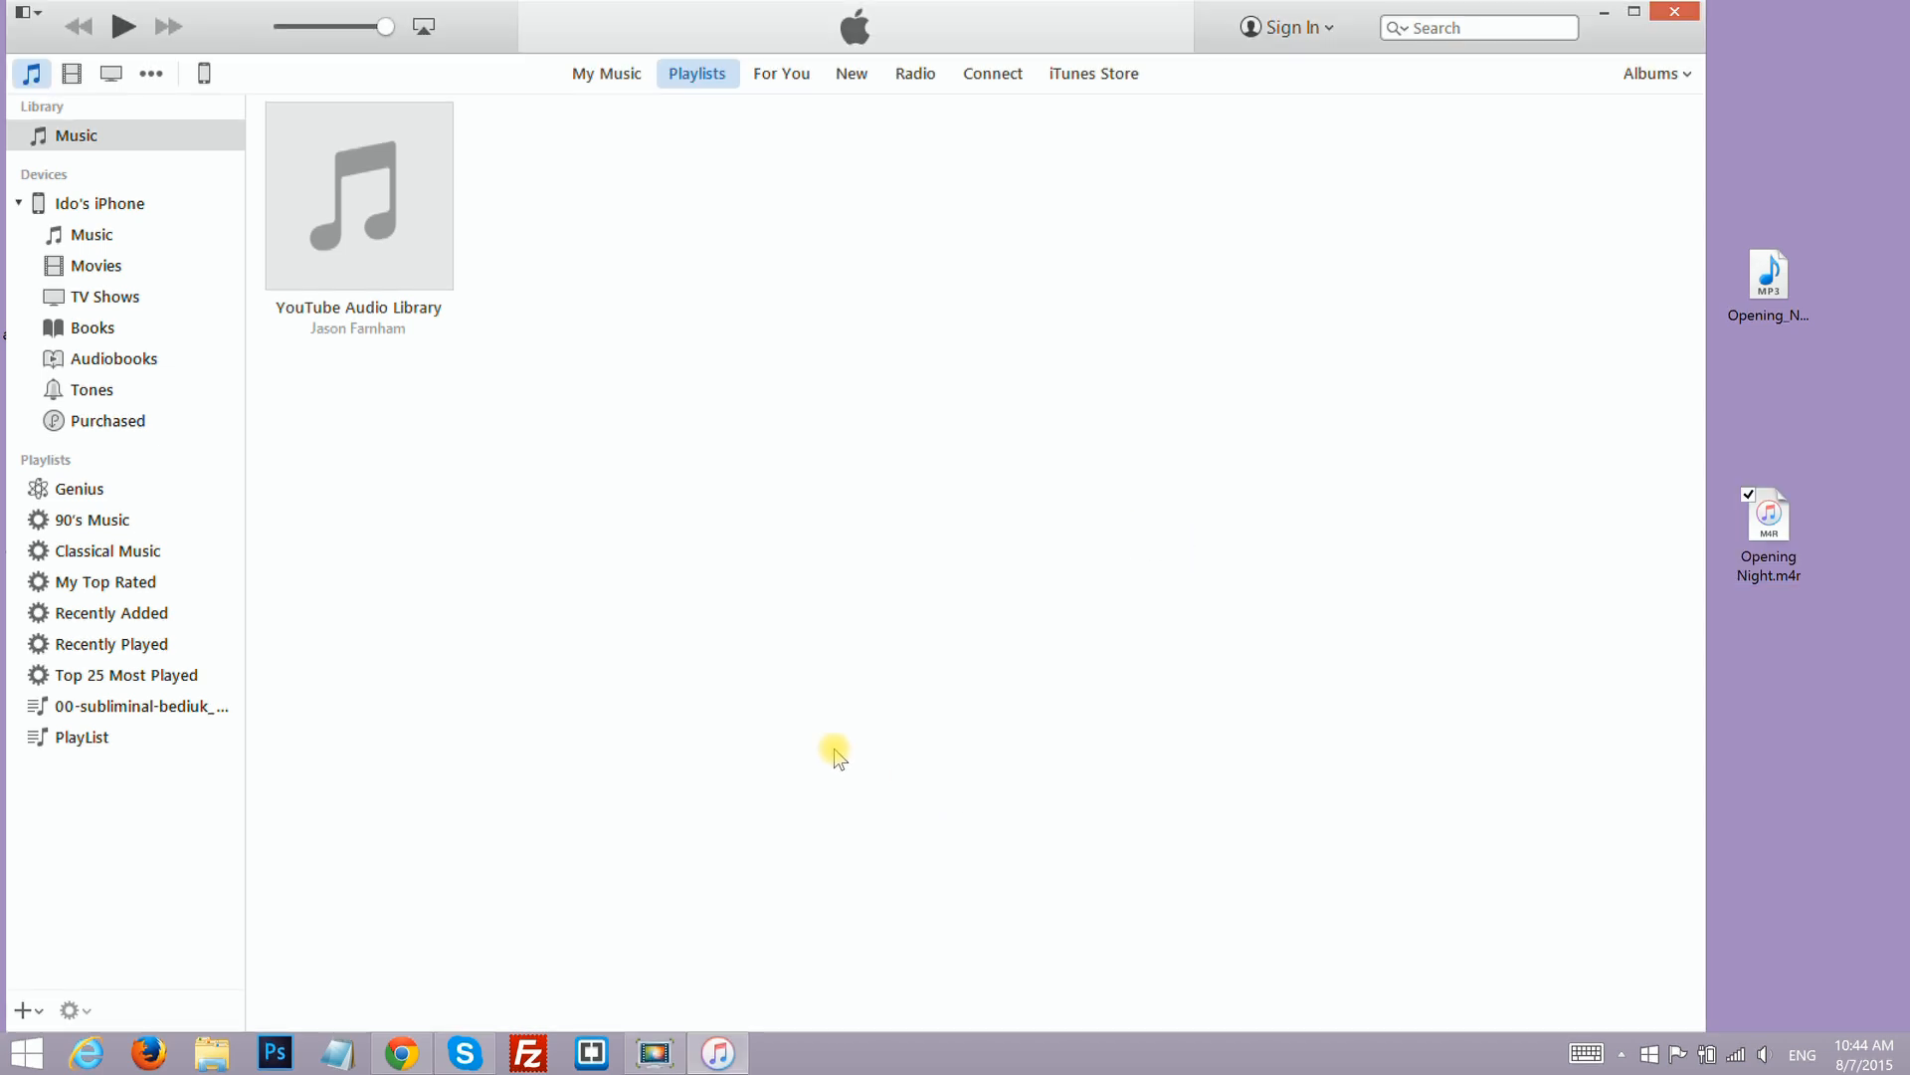
# - Switch to the Tones library and add Opening Night.m4r as a 30-second ringtone
pyautogui.click(155, 74)
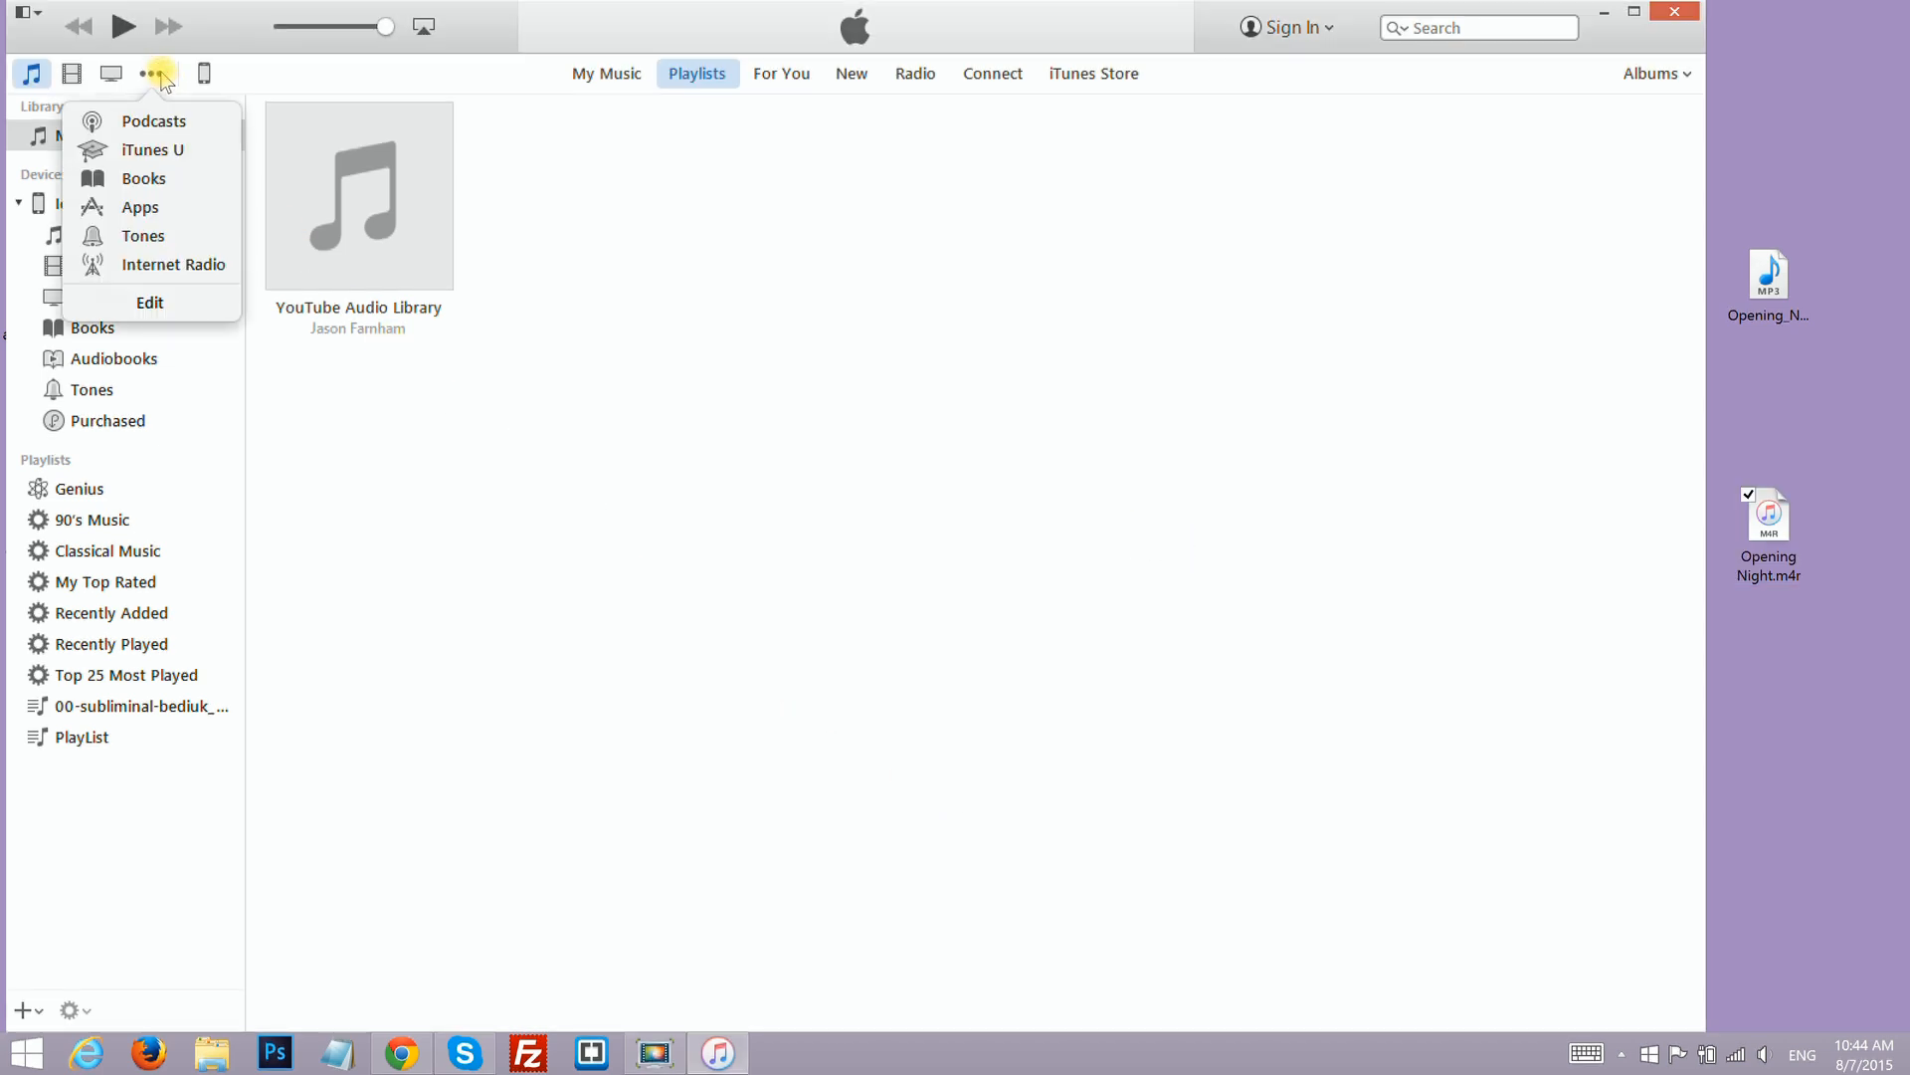
pyautogui.click(143, 235)
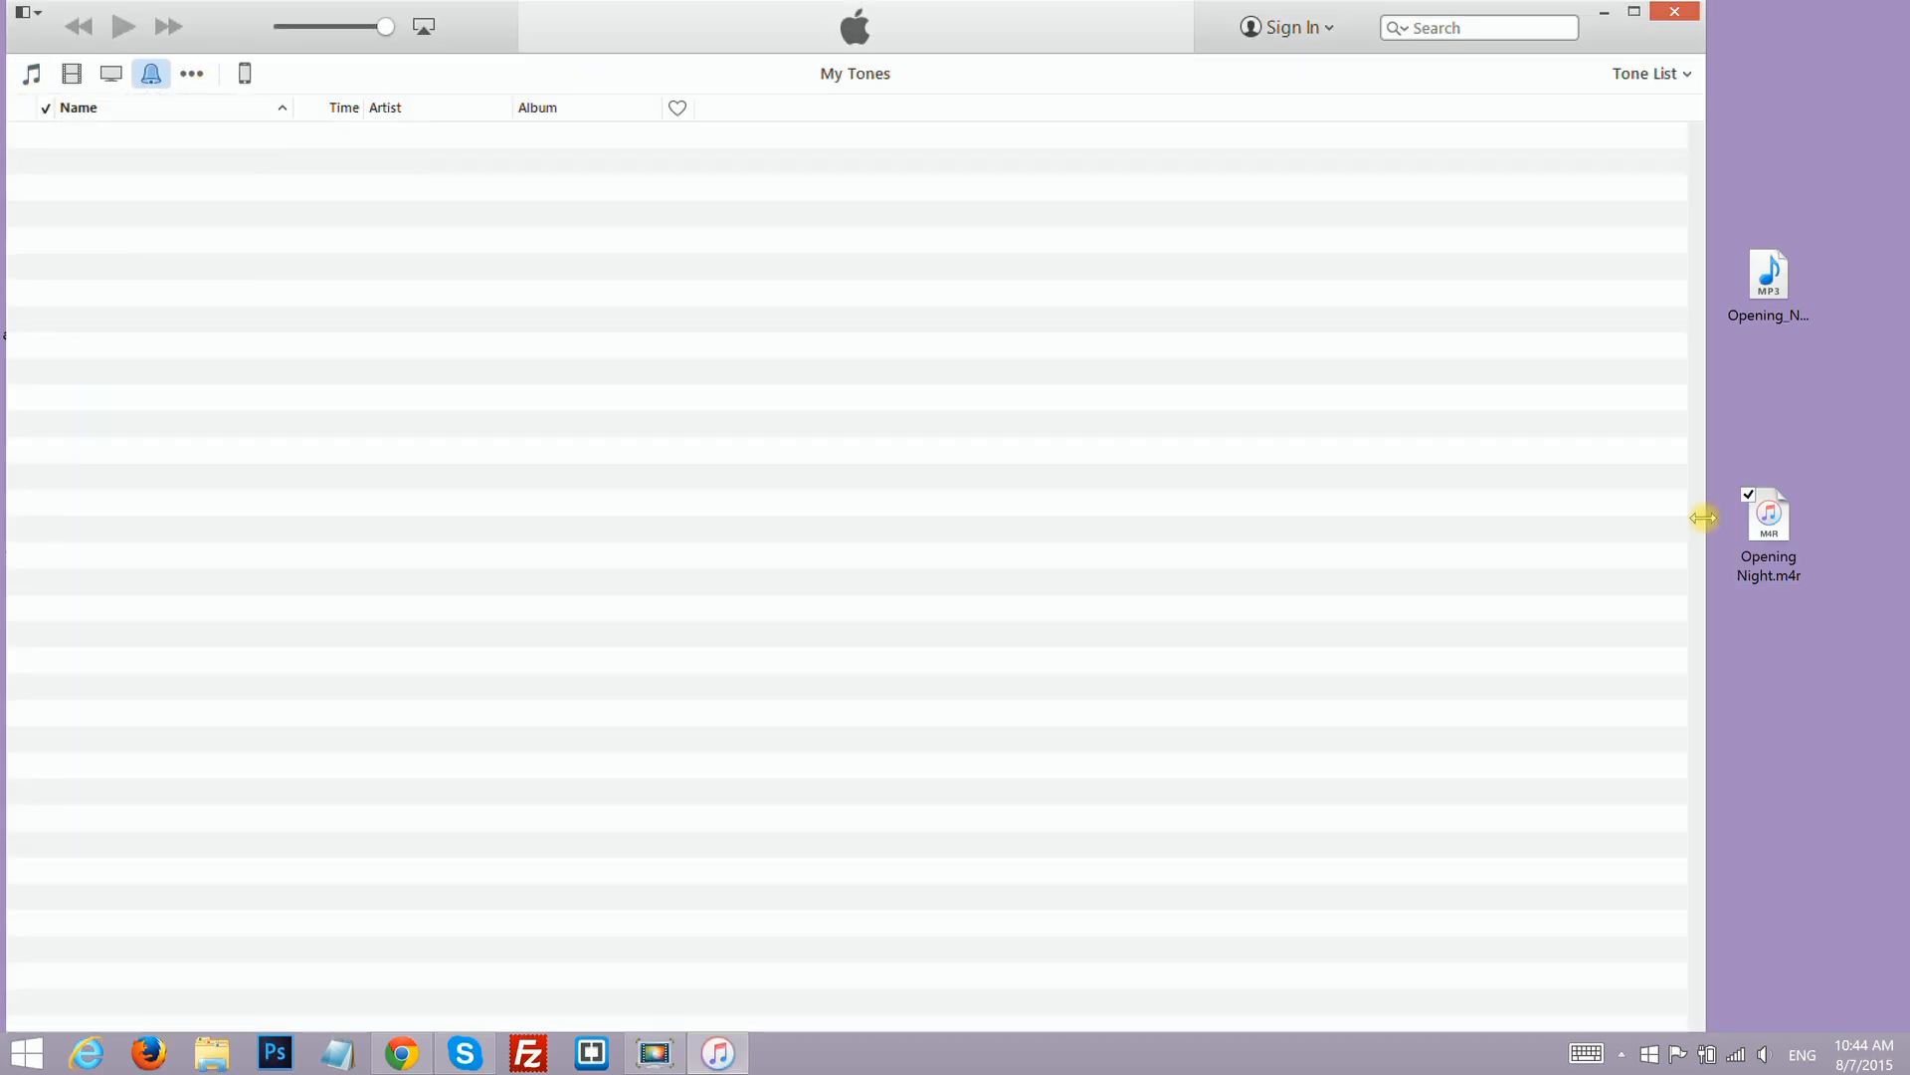
pyautogui.moveTo(1769, 518); pyautogui.dragTo(916, 318)
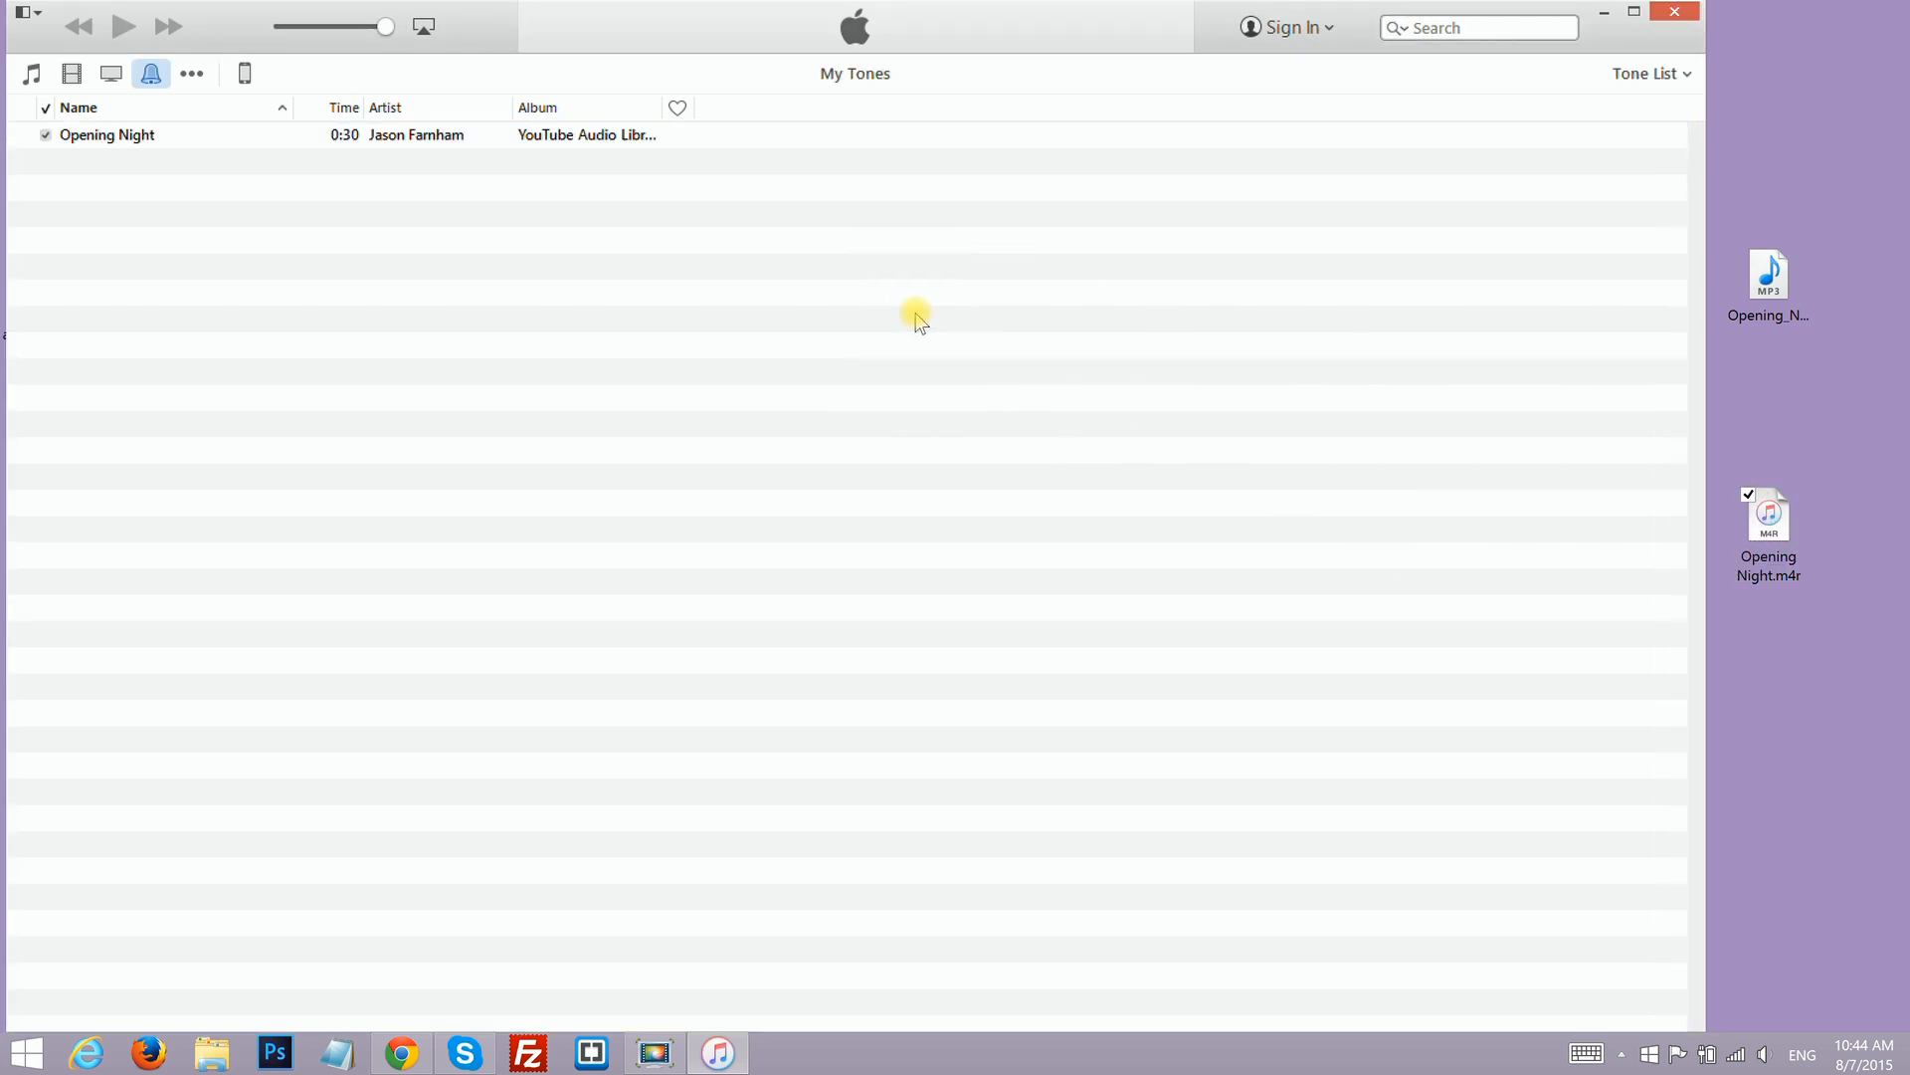
# - Drag the Opening Night tone onto the iPhone in the Devices sidebar
pyautogui.moveTo(134, 137); pyautogui.dragTo(386, 149)
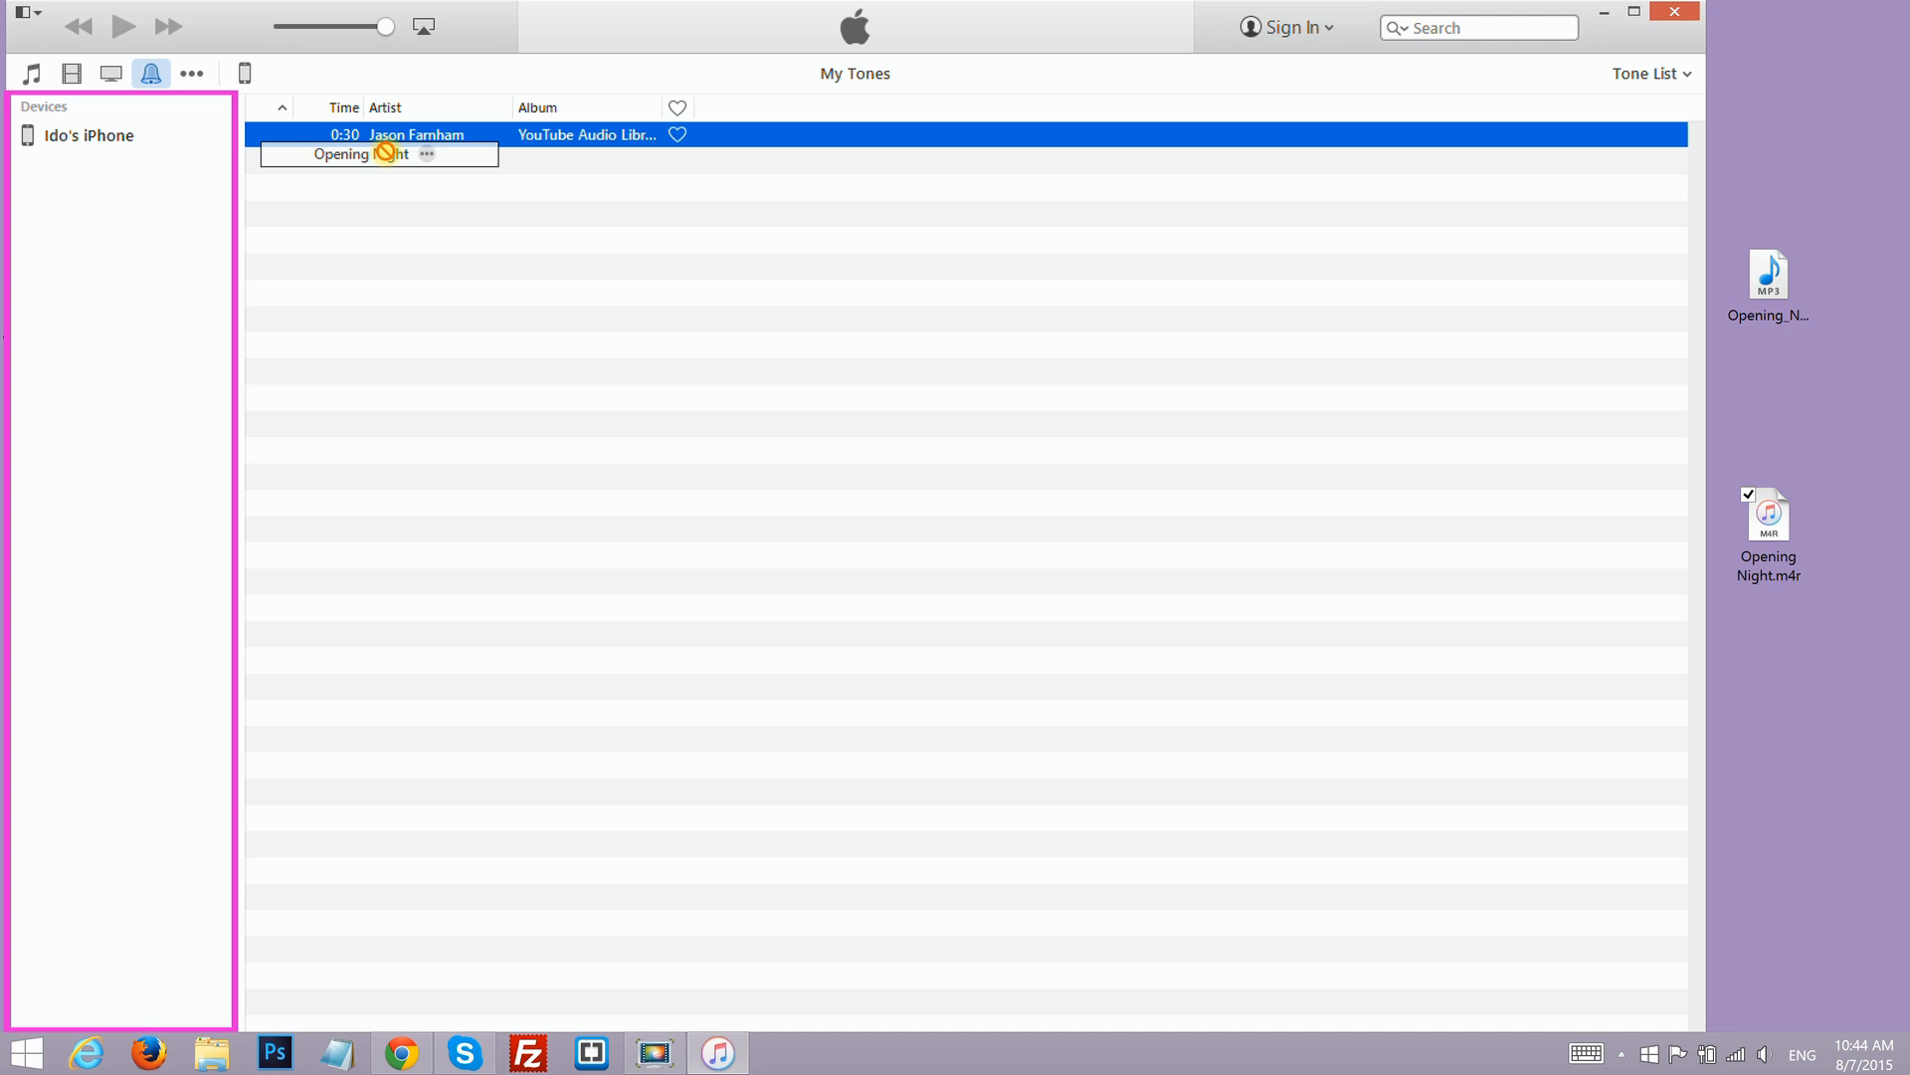
pyautogui.moveTo(385, 149); pyautogui.dragTo(143, 141)
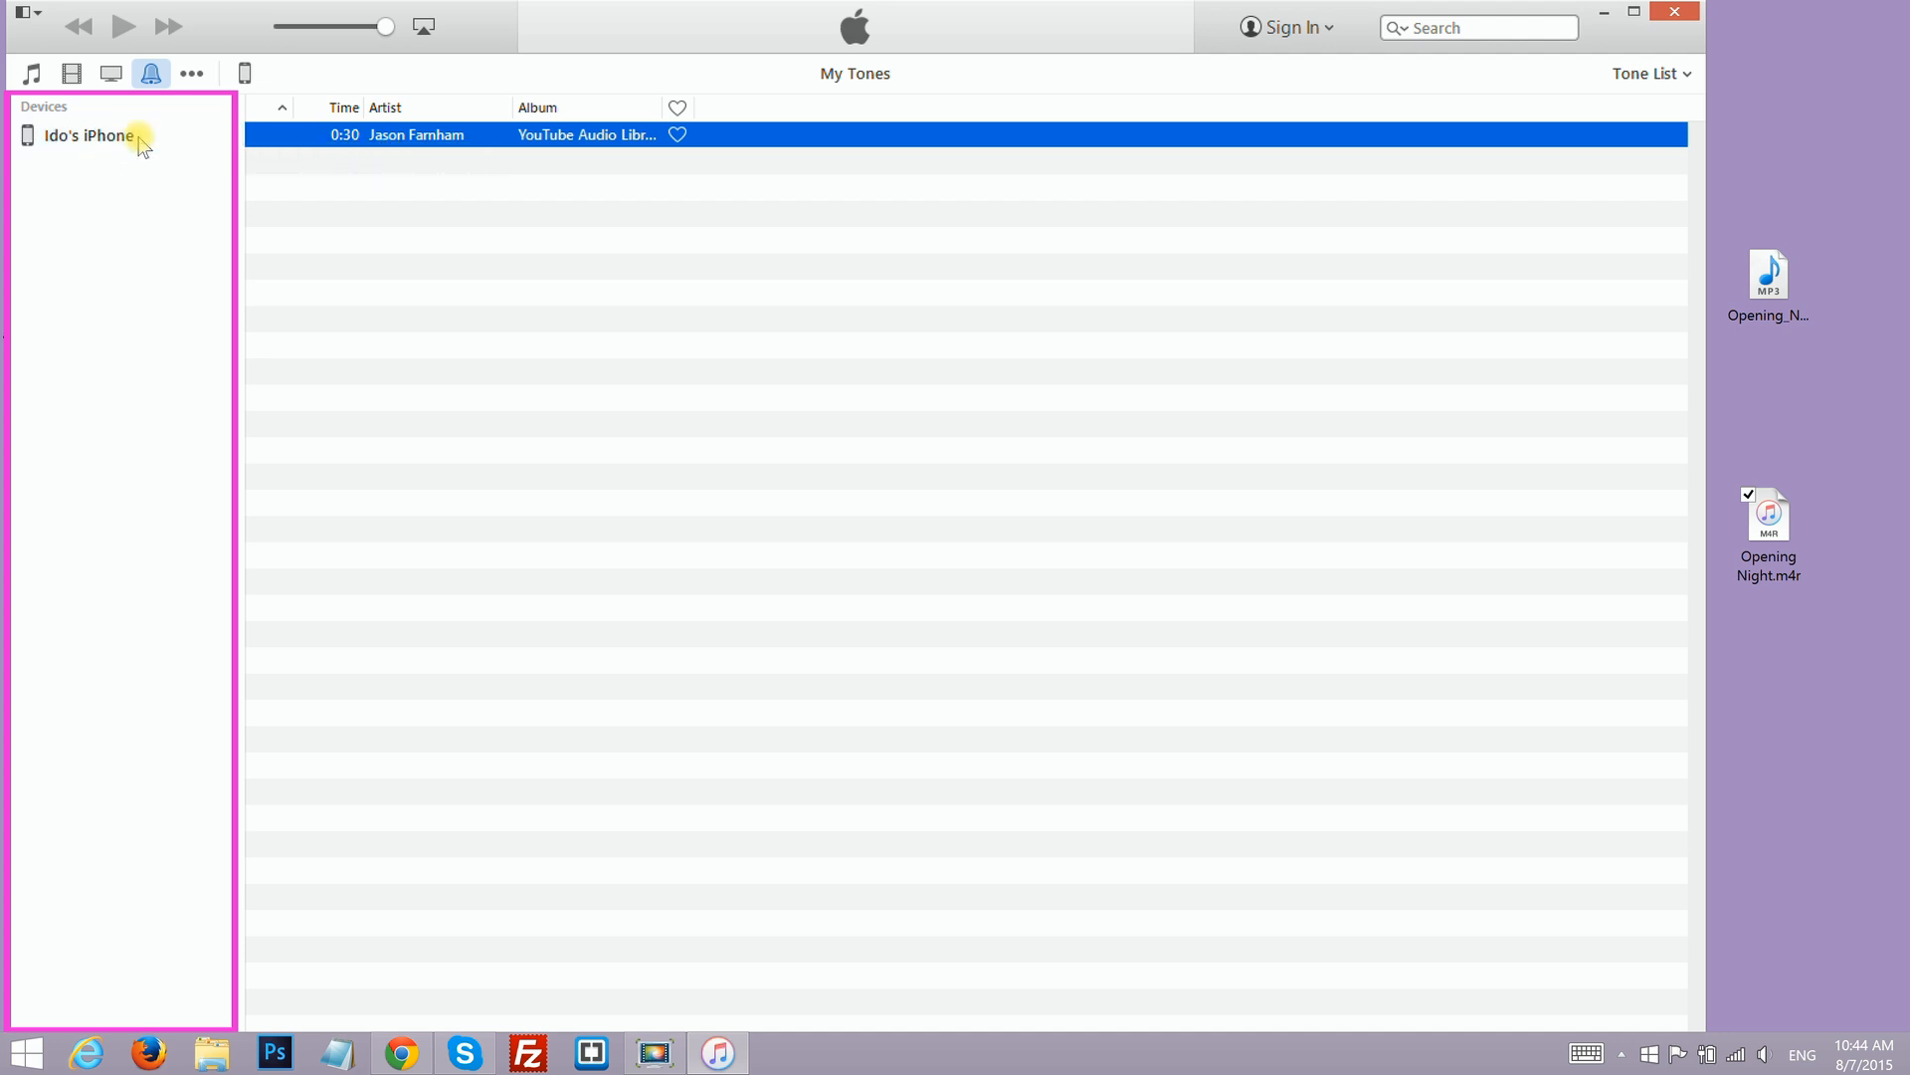